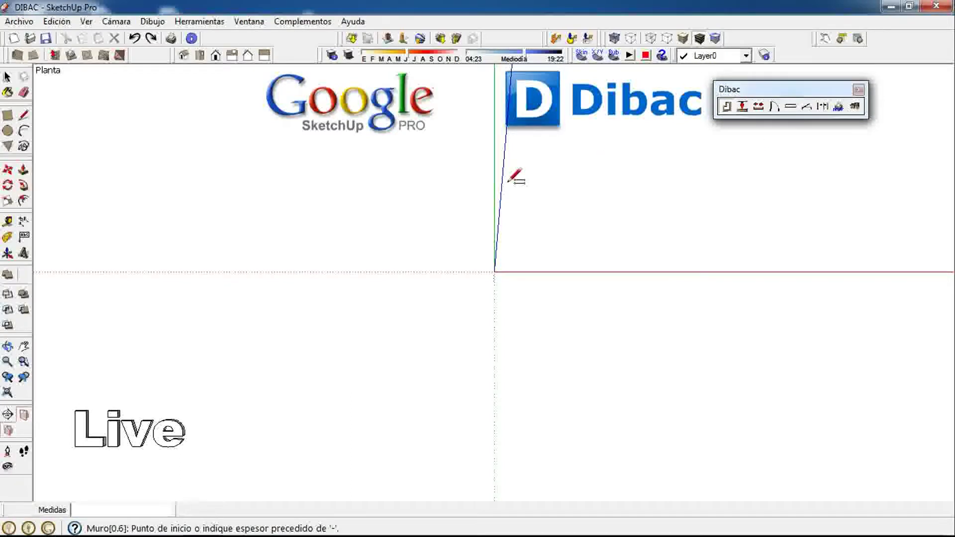
Step: Set the Dibac wall thickness to 0.25 and draw the top outer wall and the 10 m right wall
text(-,25)
key(Return)
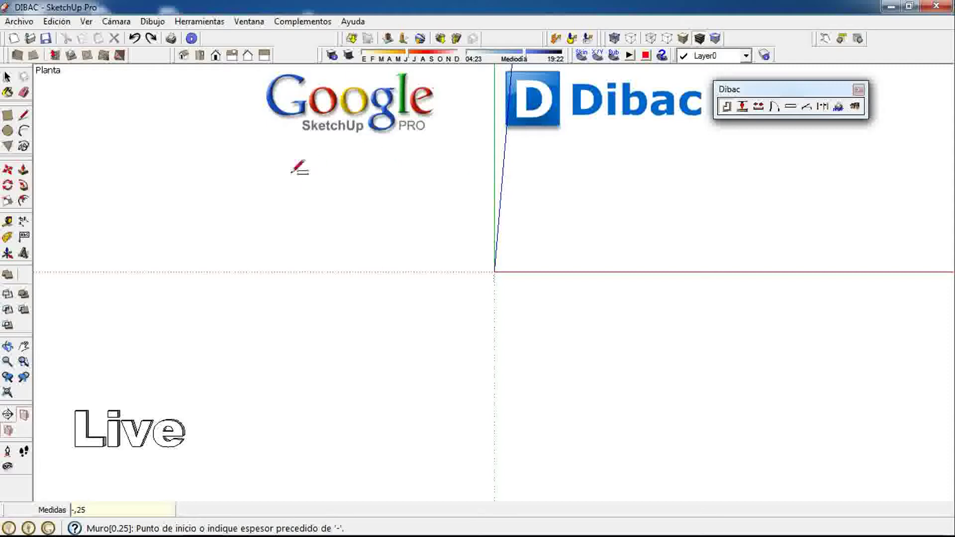
click(318, 174)
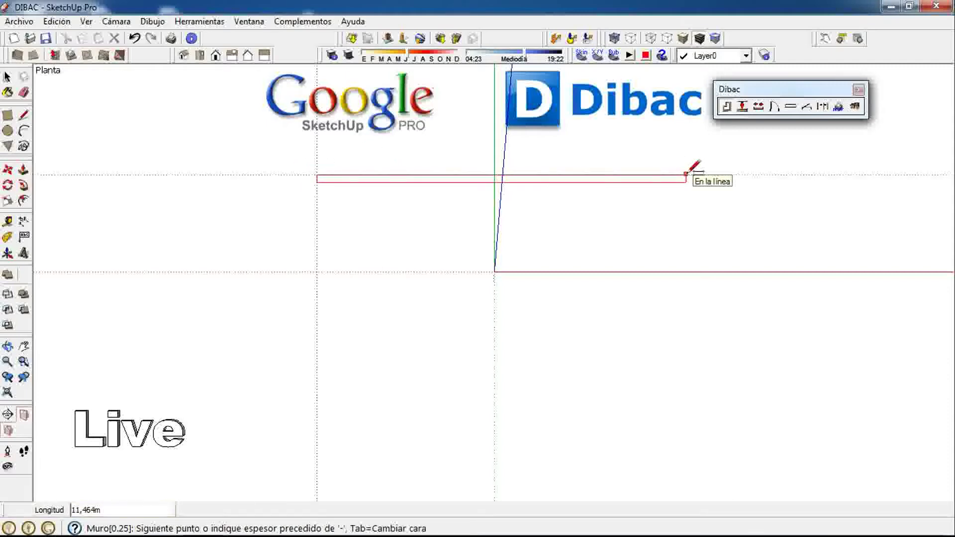
text(10)
key(Return)
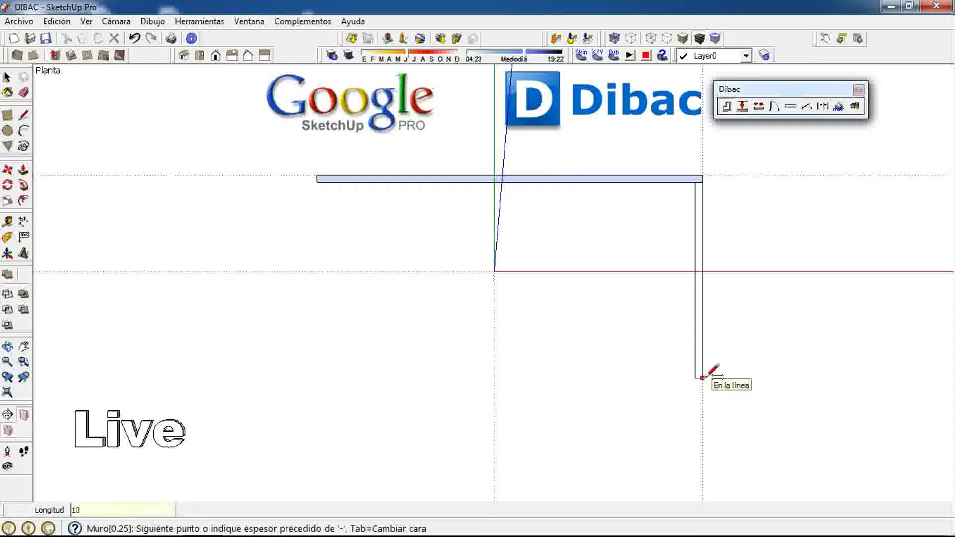
key(Return)
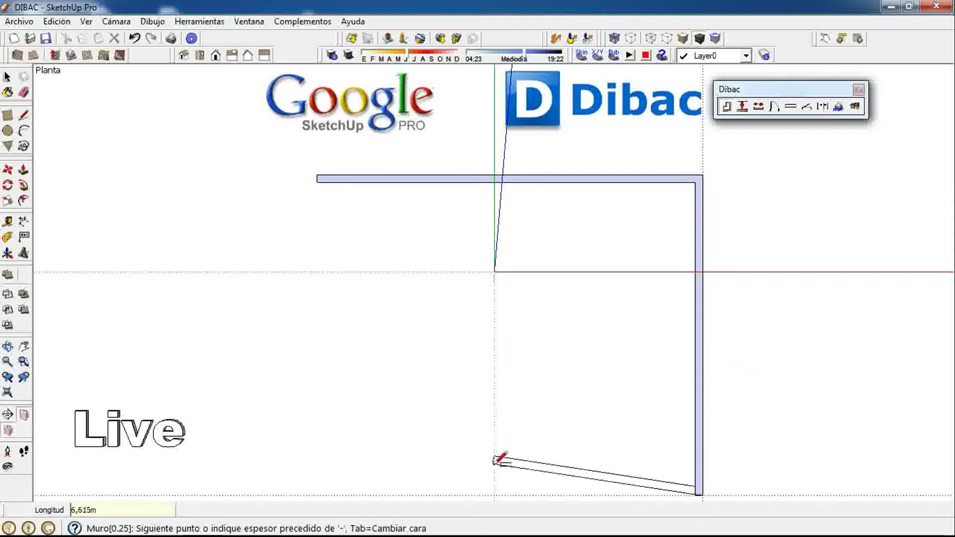
Step: Draw the bottom wall and a 2 m, 2 m, 1 m notch, then close the loop at the top-left corner
shift+middle_drag(490, 481, 488, 455)
text(6,)
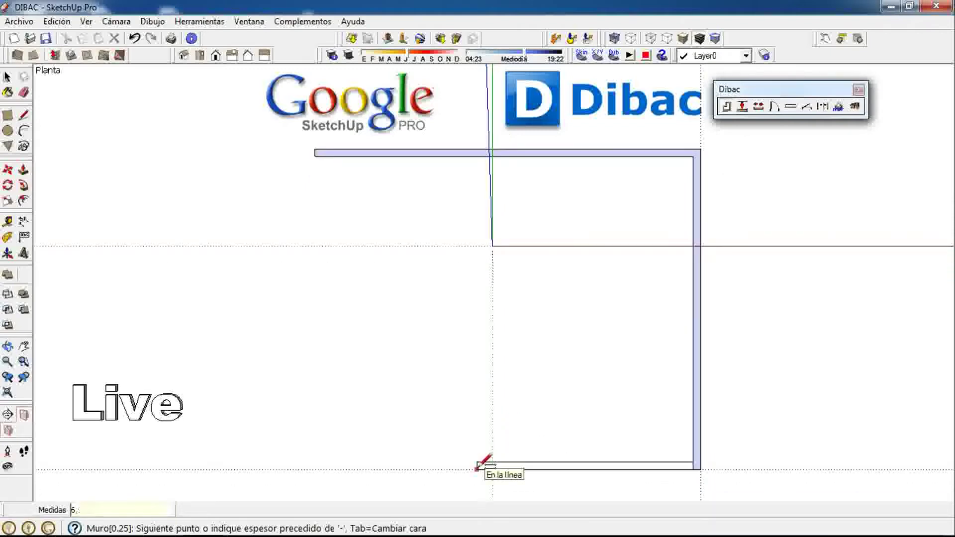
key(Return)
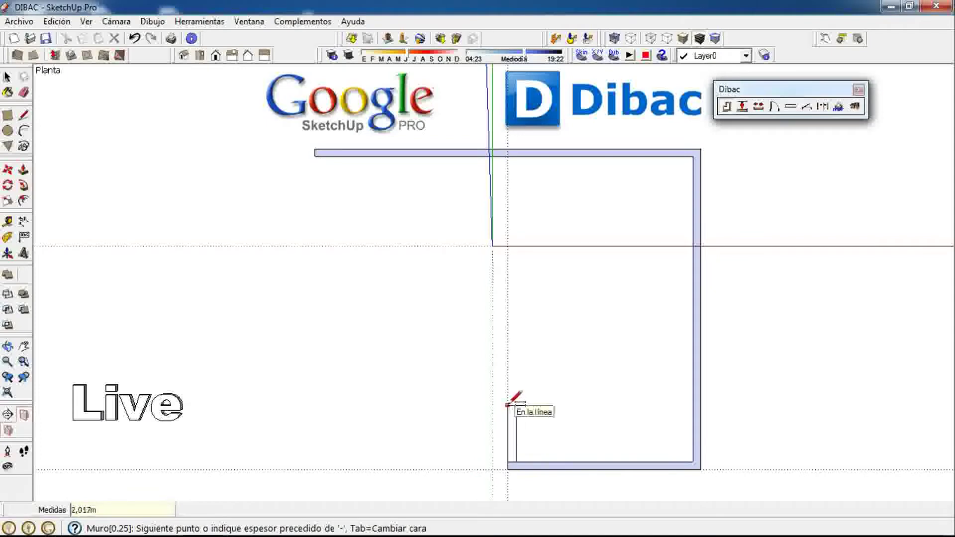
key(Return)
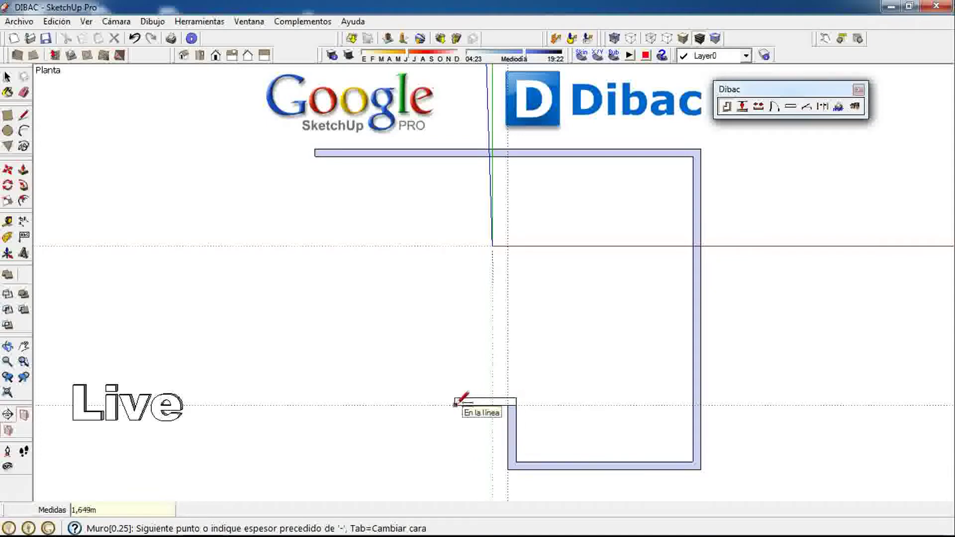
key(Return)
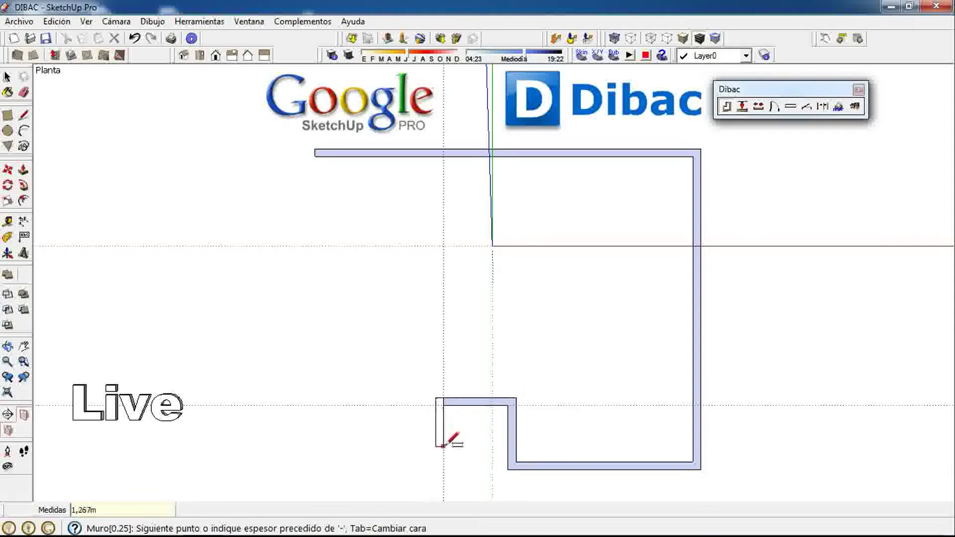
text(4,000m)
key(Return)
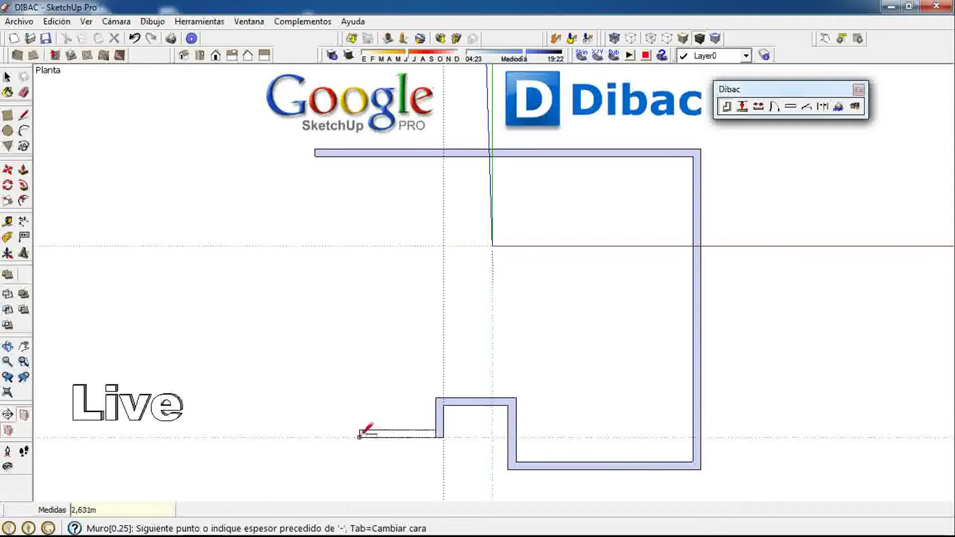
click(319, 154)
click(318, 154)
Step: At 0.1 thickness, draw two interior walls from the notch corners up to the top wall
middle_drag(576, 408, 457, 219)
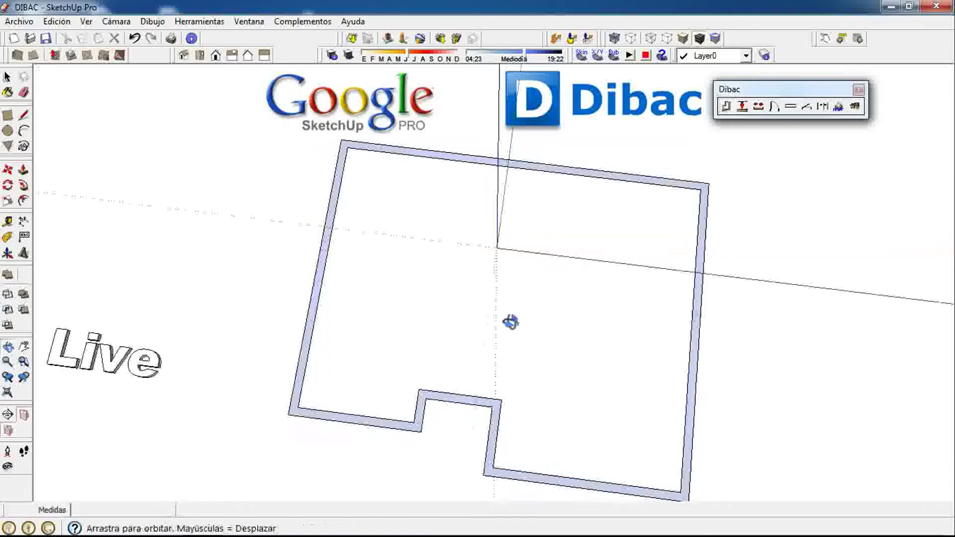
mouse_move(495, 328)
middle_down()
mouse_move(494, 337)
mouse_move(588, 356)
mouse_move(695, 326)
mouse_move(723, 273)
middle_up()
text(-.1)
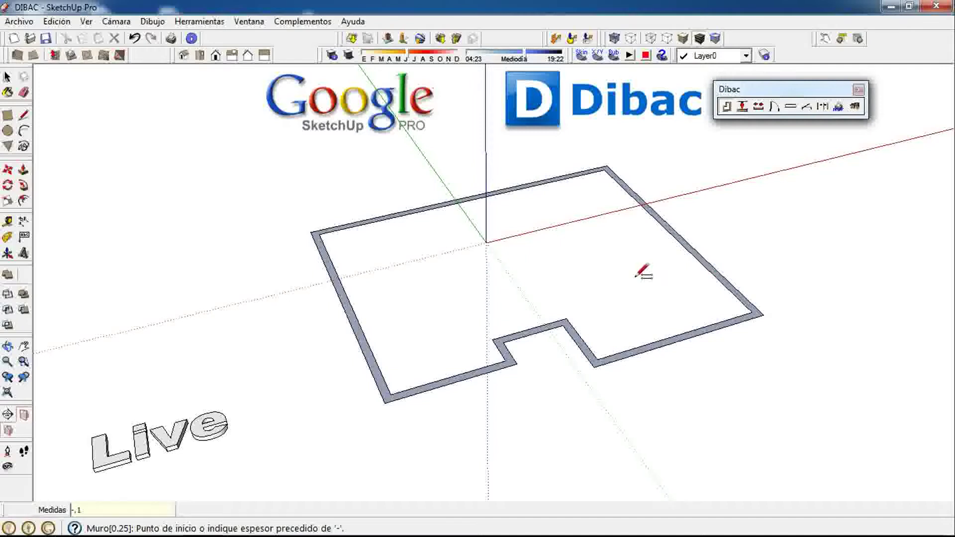
key(Return)
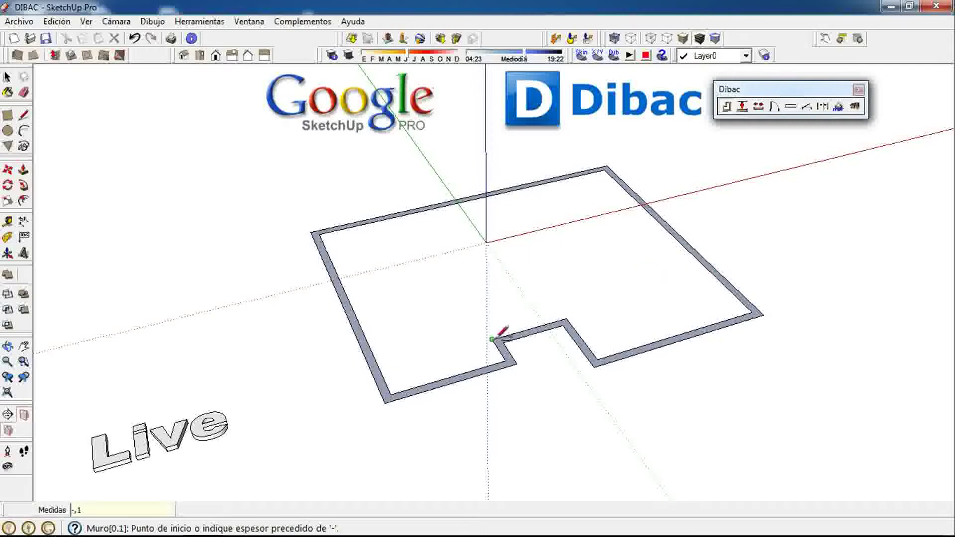
click(492, 339)
click(418, 210)
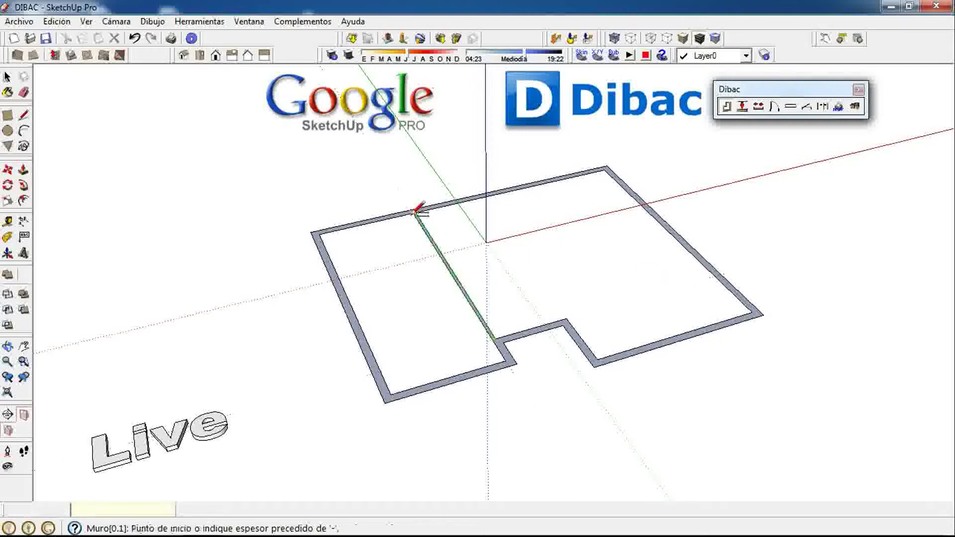
scroll(497, 268, up, 1)
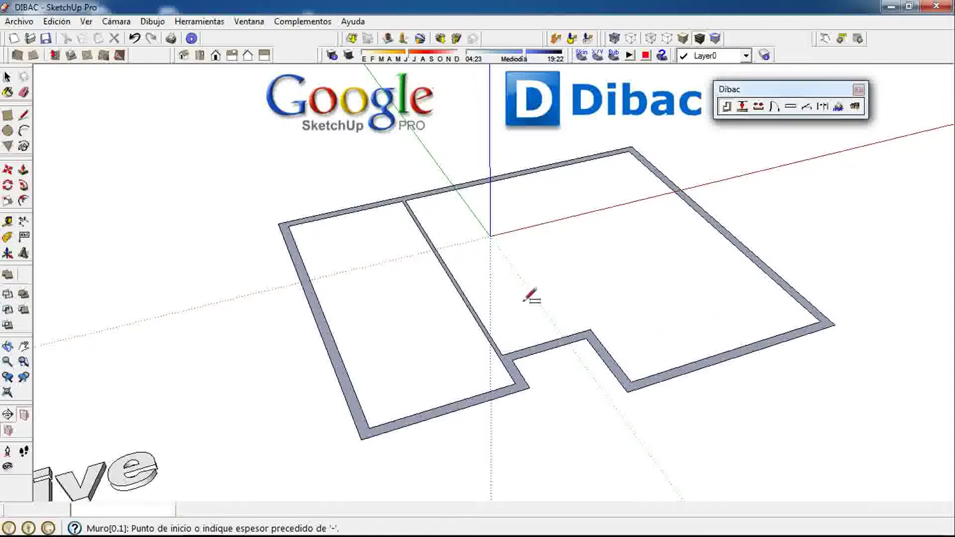
click(590, 329)
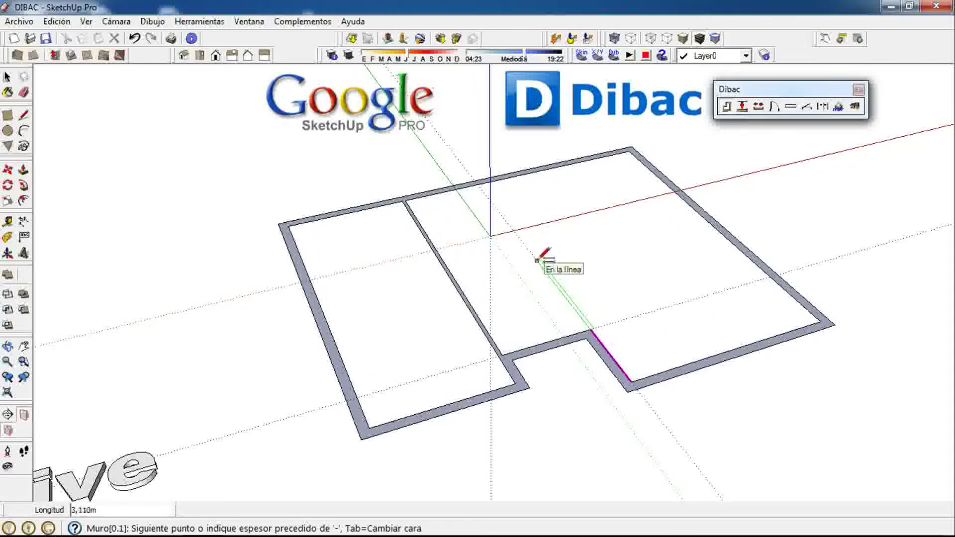
click(483, 183)
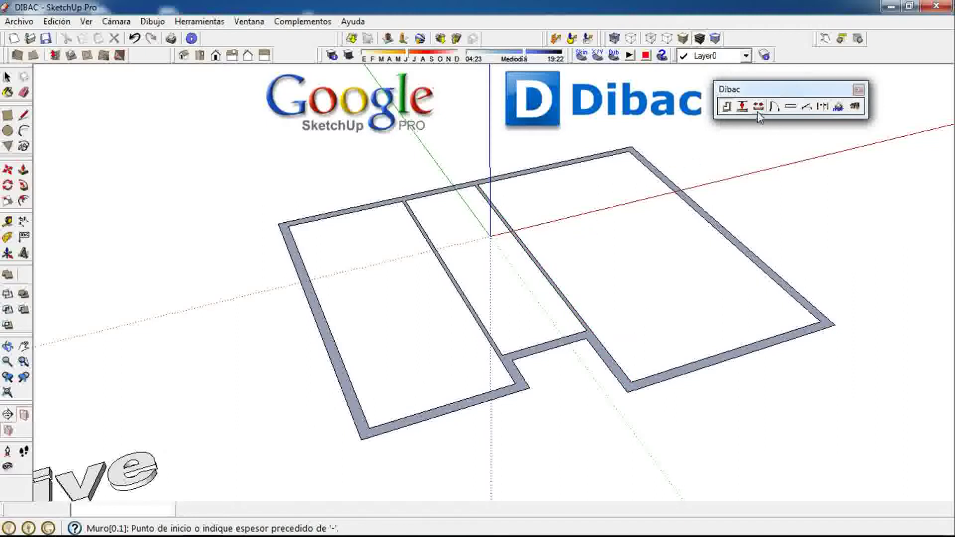
Step: Add four parallel cross walls: two in the left strip, one in the right, one 2 m into the middle
click(742, 105)
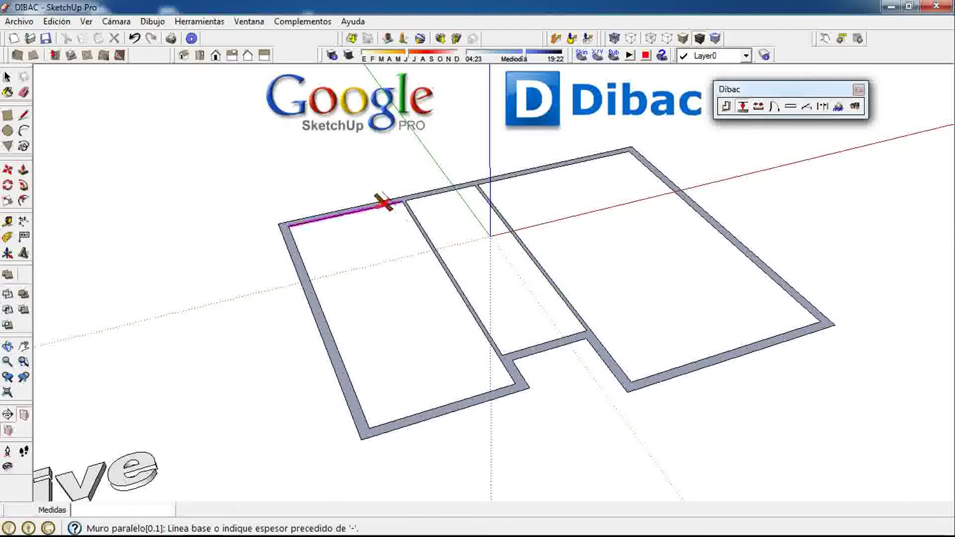
click(384, 204)
text(3)
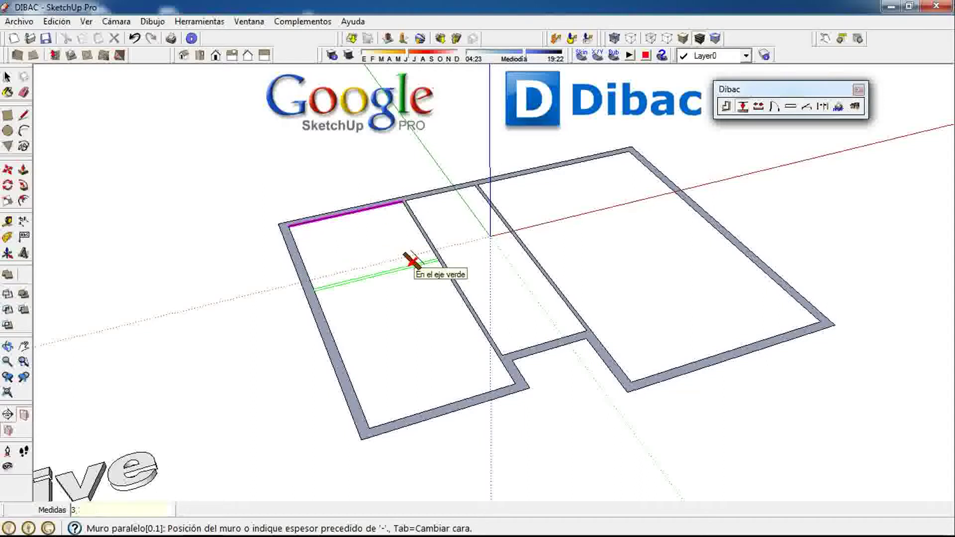
key(Return)
click(521, 172)
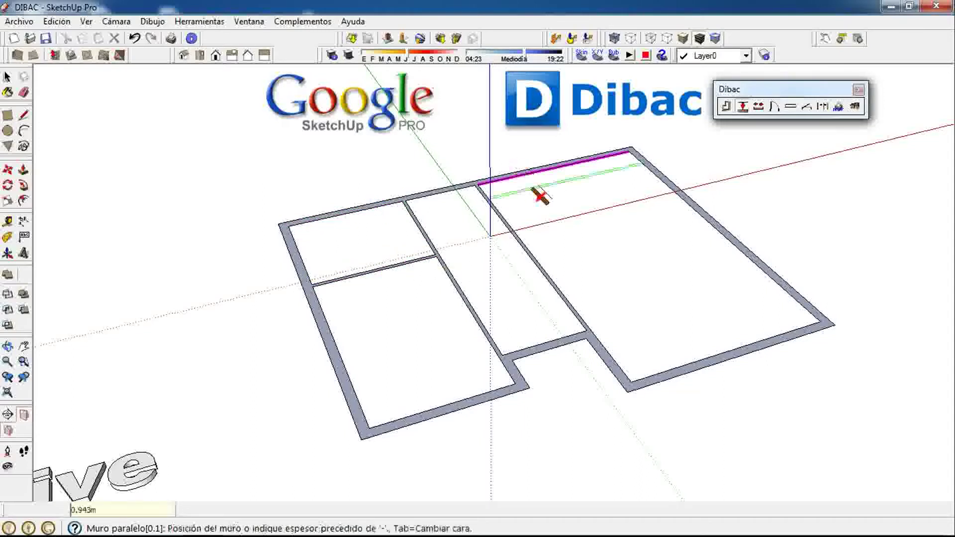
key(Return)
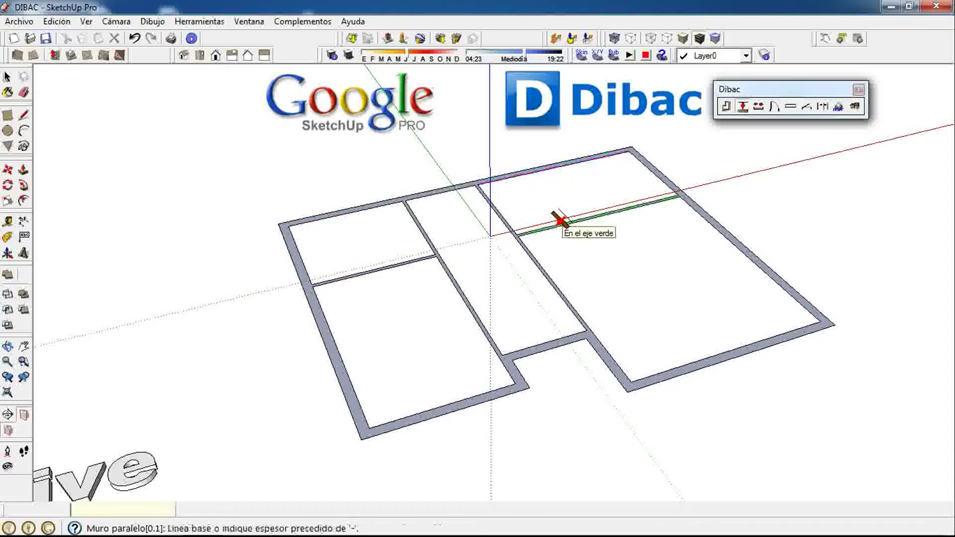
click(460, 185)
text(2)
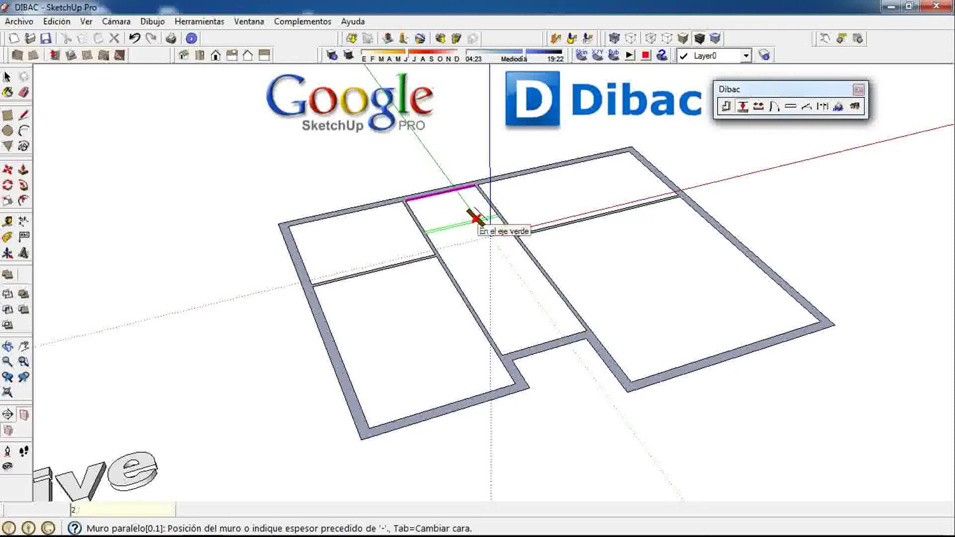
key(Return)
click(422, 257)
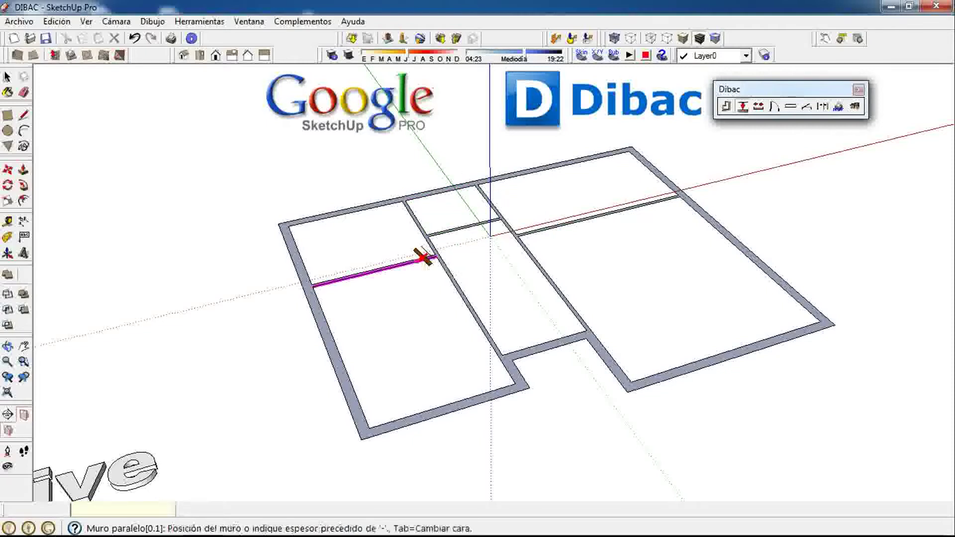
click(449, 307)
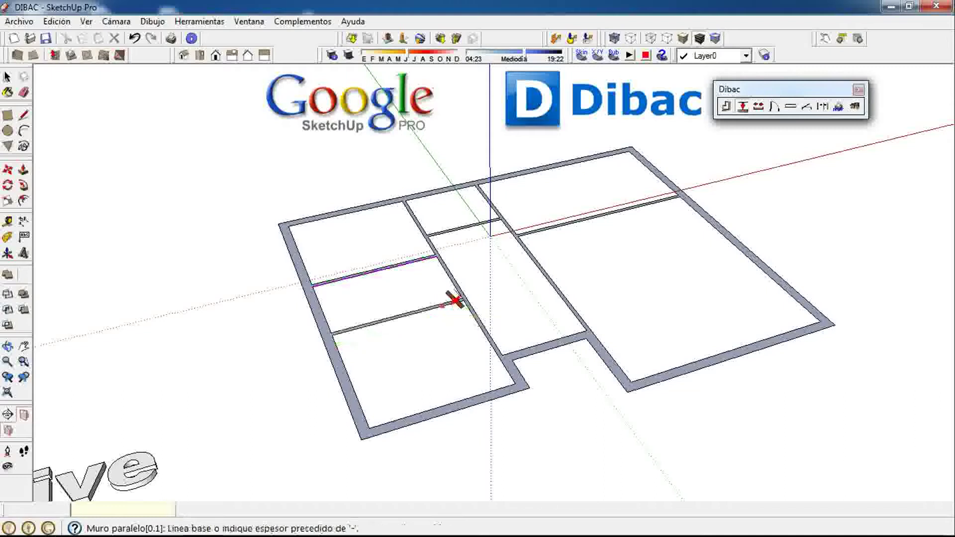
scroll(451, 299, up, 2)
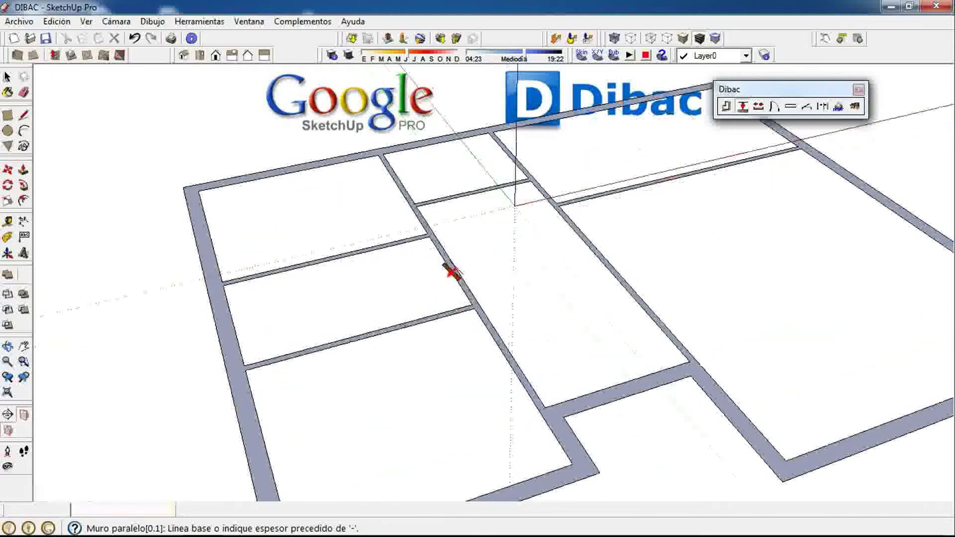
Step: Erase the interior wall piece between the two left cross walls
click(23, 92)
click(457, 262)
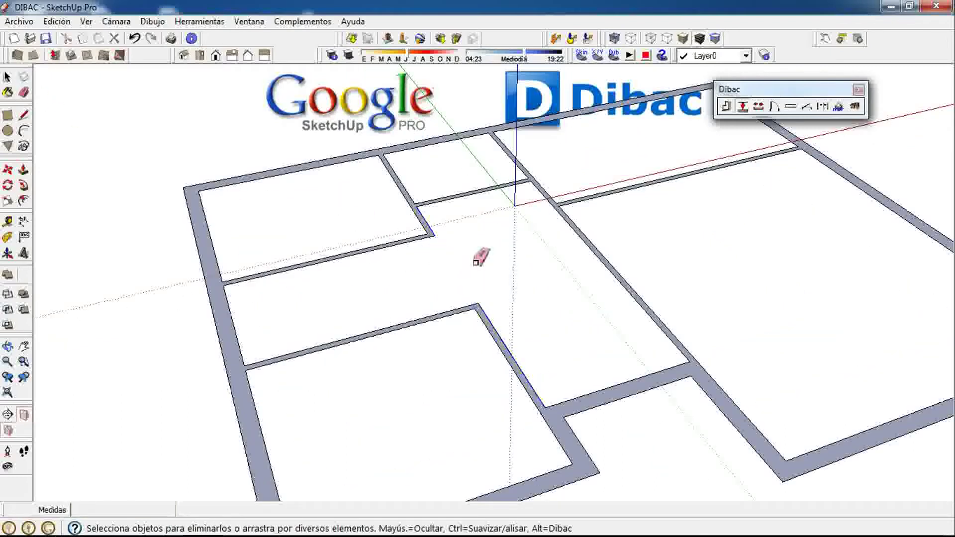
scroll(520, 272, down, 5)
mouse_move(631, 269)
middle_down()
mouse_move(586, 311)
mouse_move(501, 318)
mouse_move(445, 293)
middle_up()
mouse_move(494, 314)
middle_down()
mouse_move(448, 298)
mouse_move(646, 238)
middle_up()
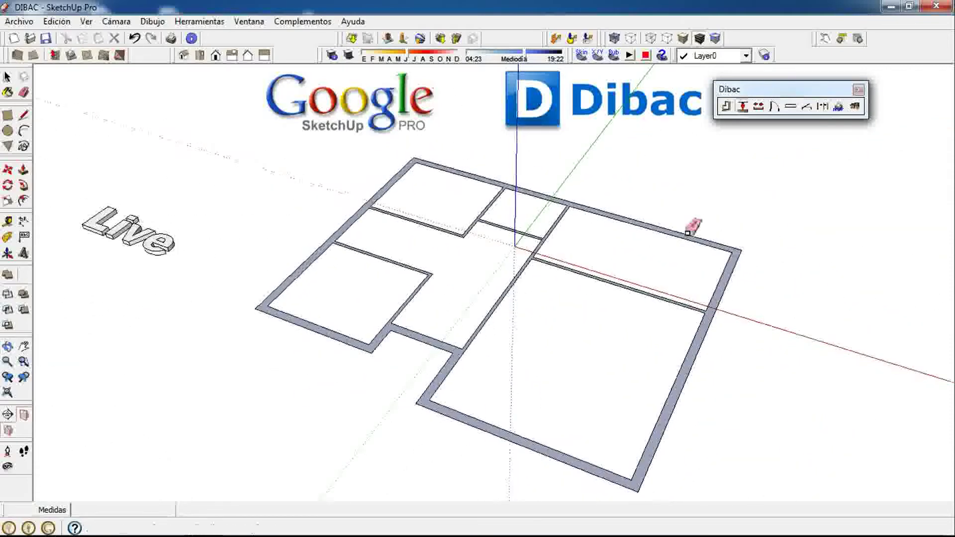
Step: Place a Dibac door in the central partition and a double door in the lower corridor wall
click(774, 106)
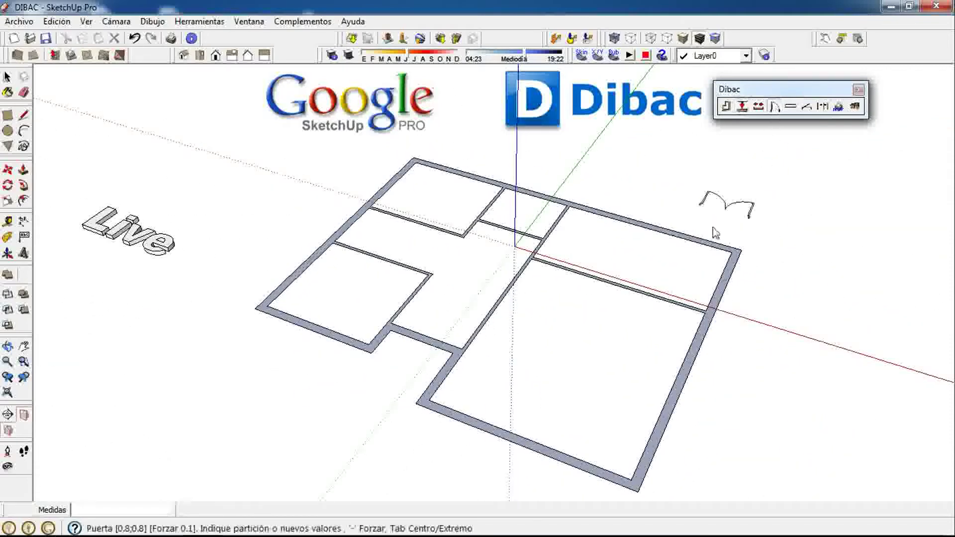
scroll(537, 323, up, 2)
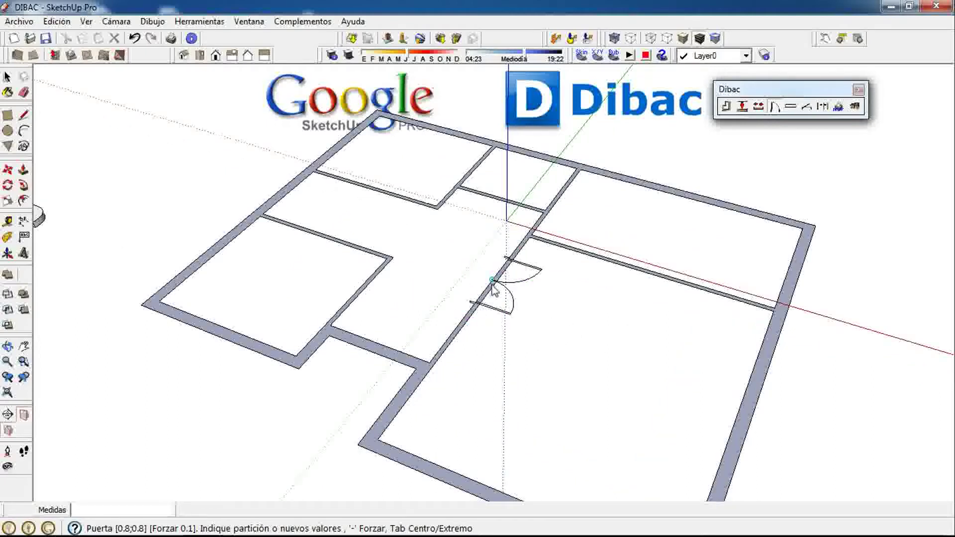
click(494, 301)
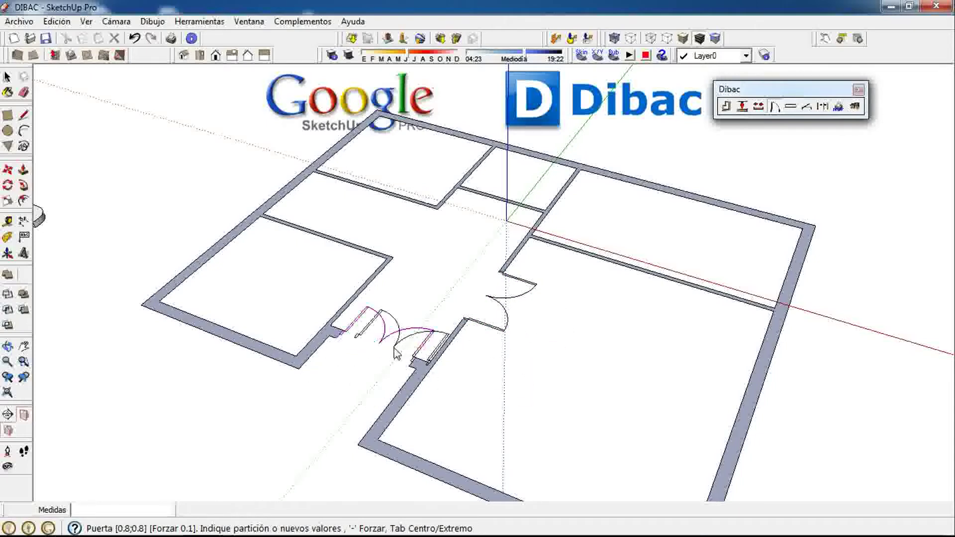
click(396, 353)
text(.7;0)
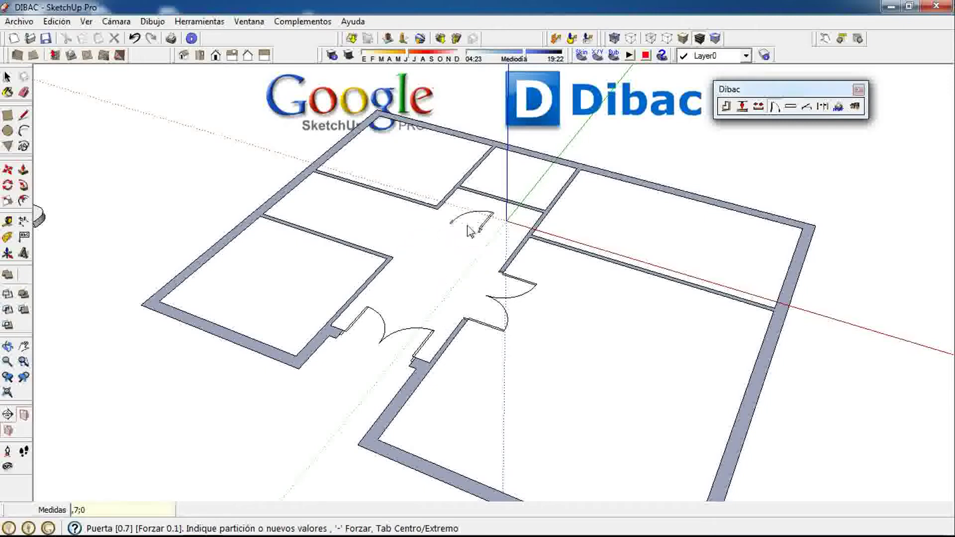
Step: Place doors in the upper partition, the upper-left room wall and the small inner wall
scroll(470, 231, up, 3)
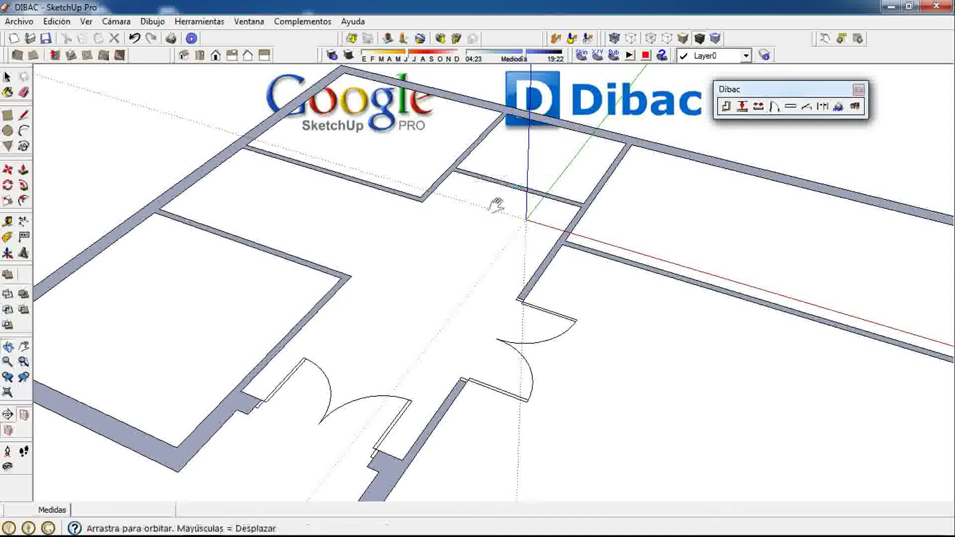
shift+middle_drag(552, 207, 467, 304)
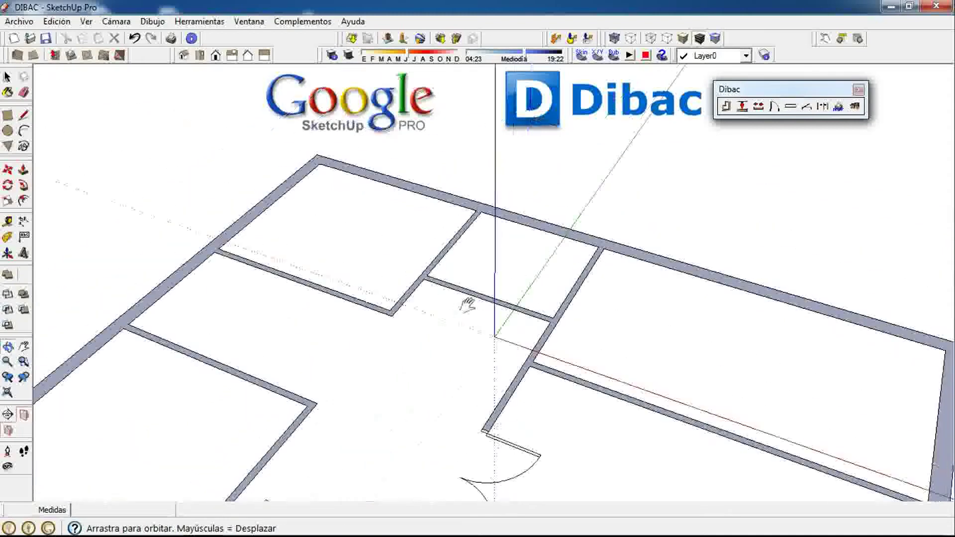
click(544, 347)
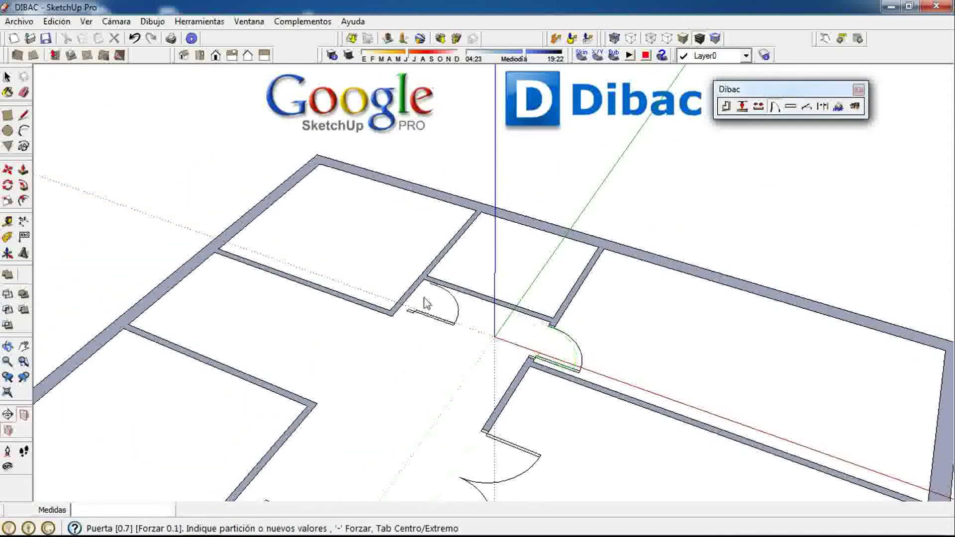
click(395, 304)
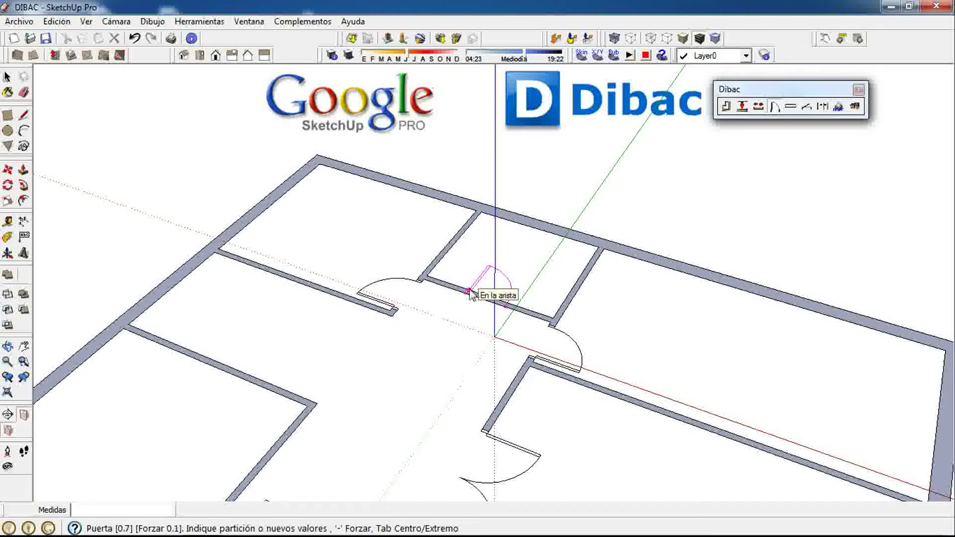
click(461, 290)
Step: Set the door width to 0.7 and place a door in the left room's wall
scroll(426, 351, down, 1)
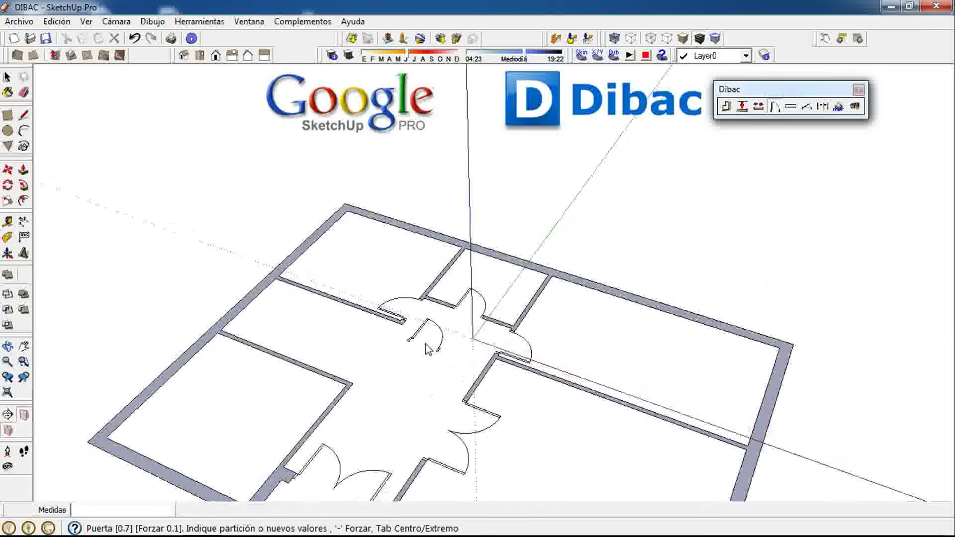
scroll(422, 368, down, 1)
middle_drag(420, 391, 437, 309)
scroll(440, 301, up, 2)
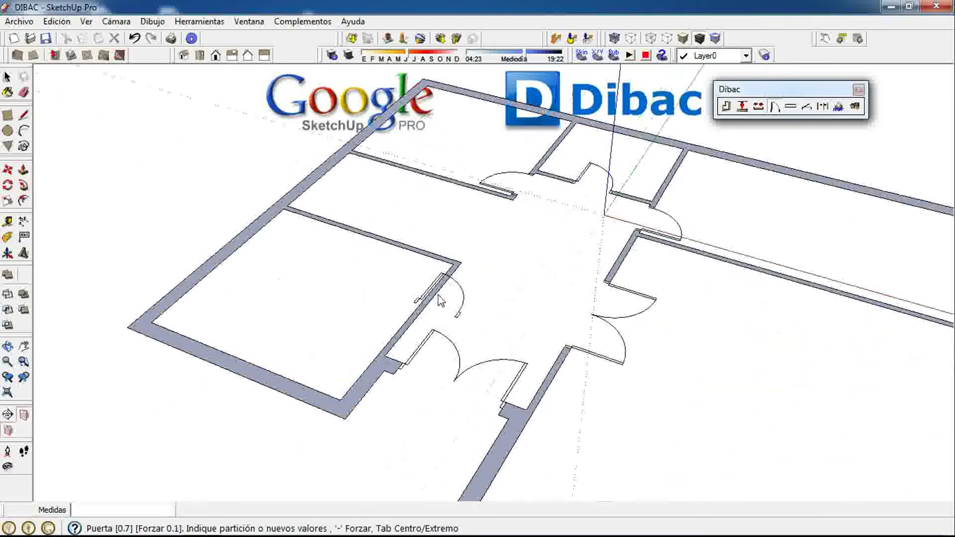
scroll(486, 314, up, 1)
scroll(486, 315, up, 2)
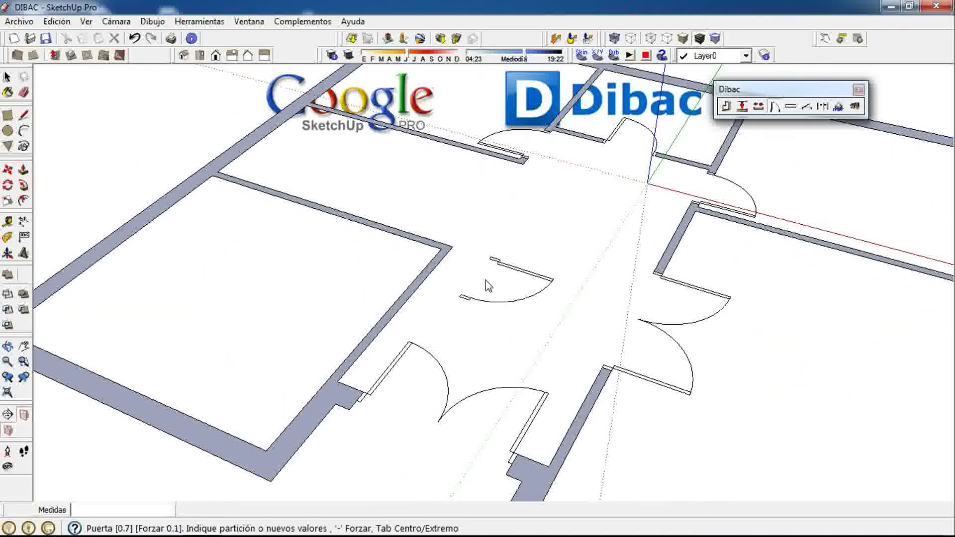
text(.2)
key(Return)
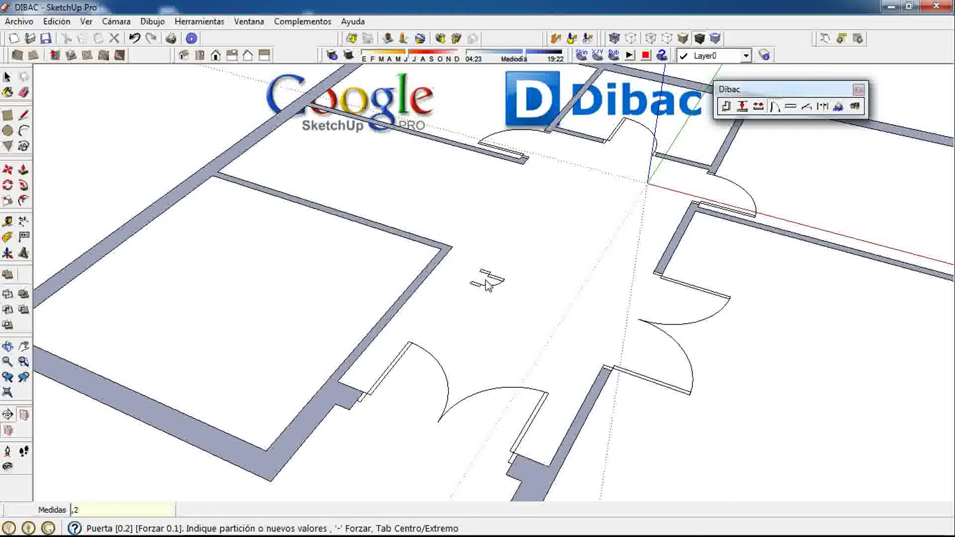
text(7)
key(Return)
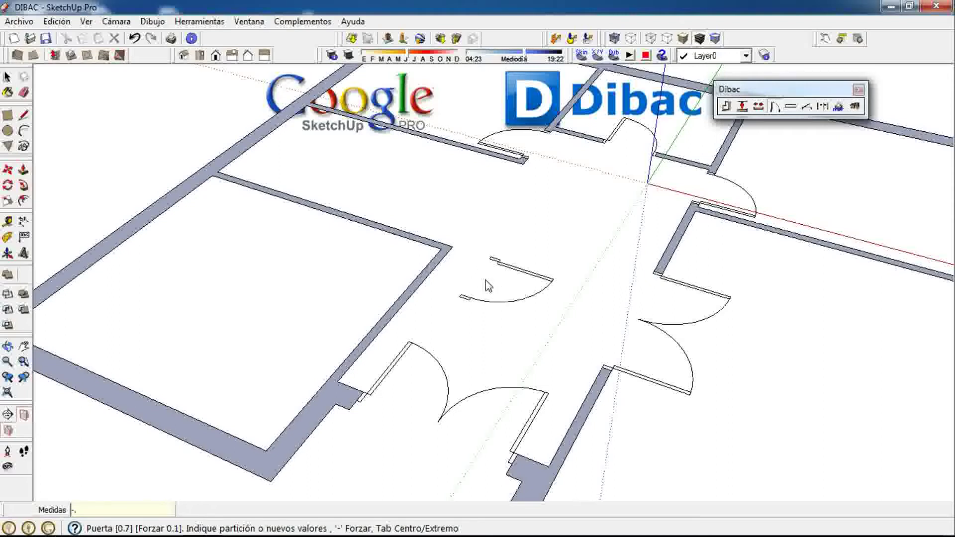
click(430, 264)
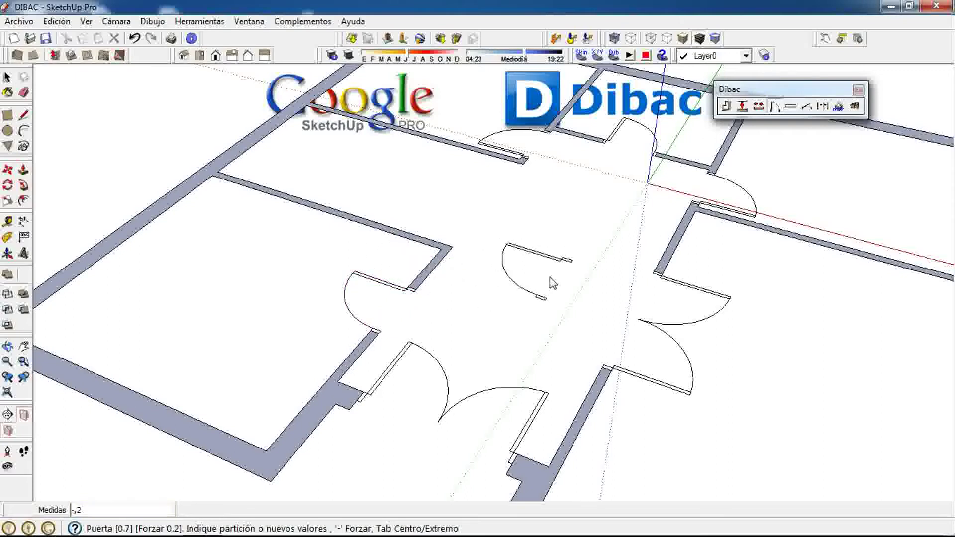
Step: Insert Dibac windows in the lower-left and lower exterior walls
key(space)
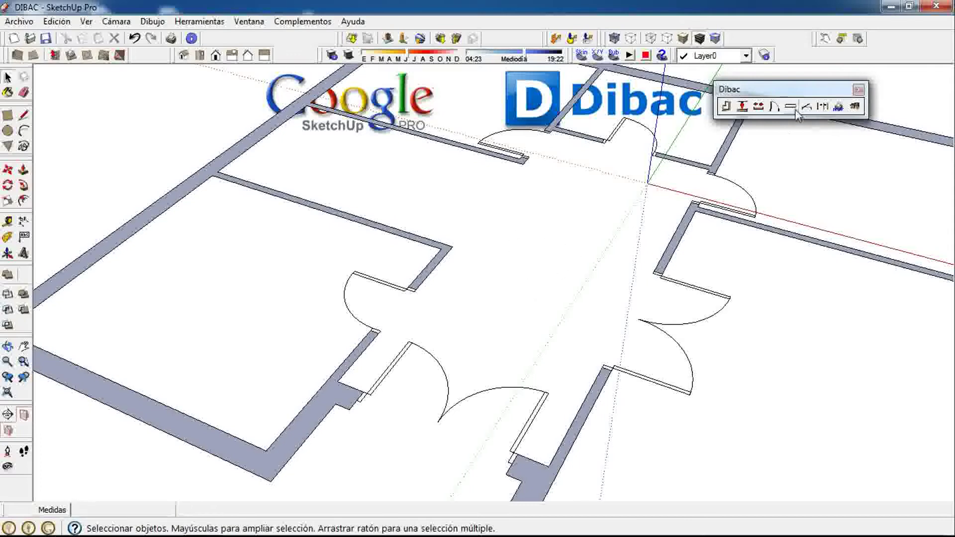
click(793, 109)
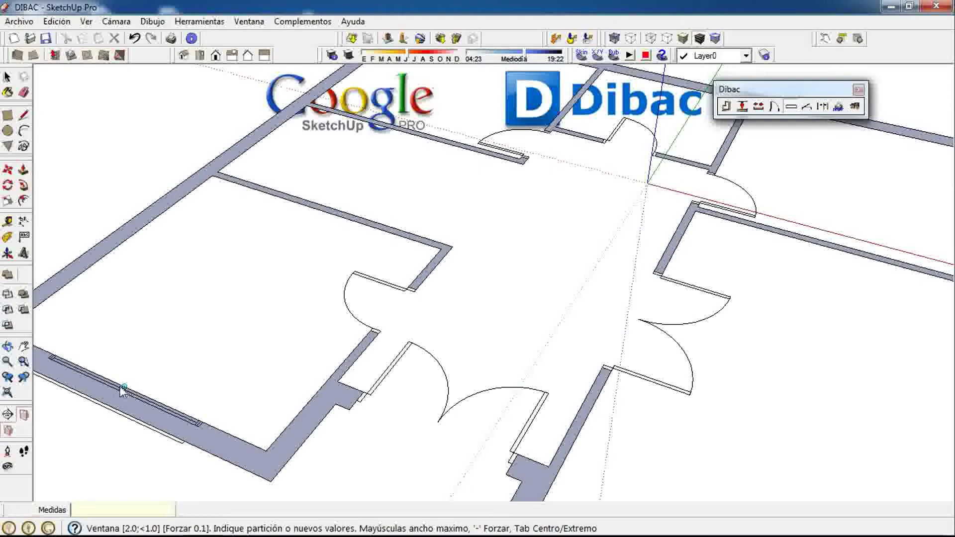
click(139, 398)
scroll(262, 358, down, 5)
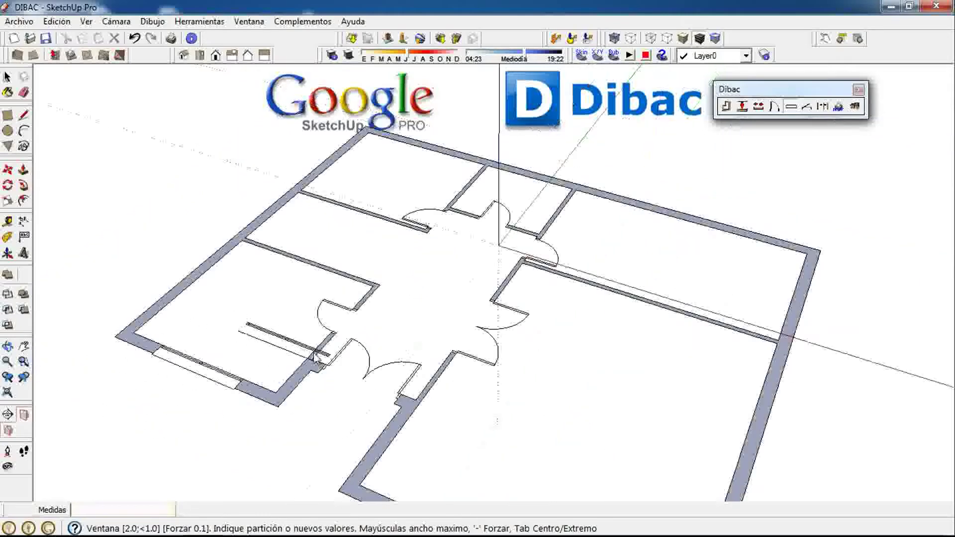
middle_drag(262, 358, 378, 395)
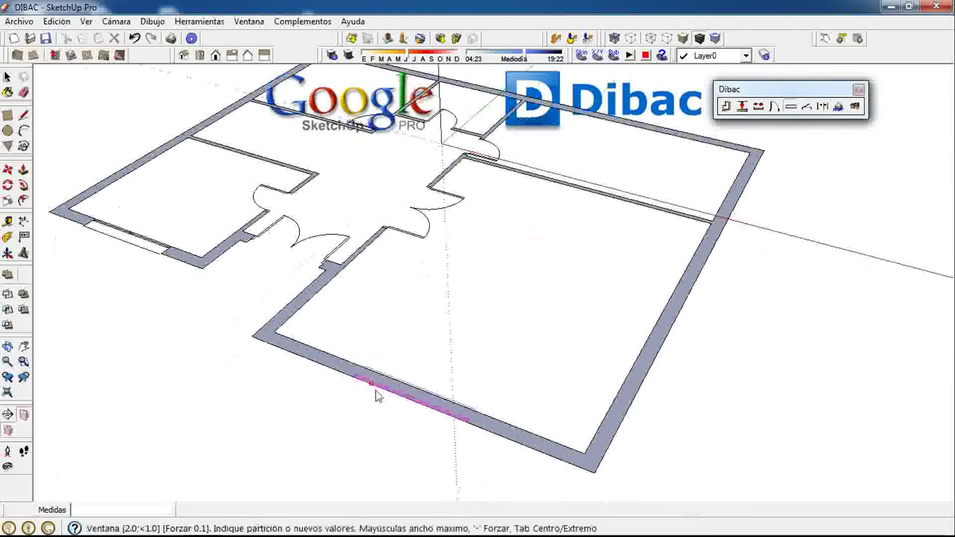
click(430, 395)
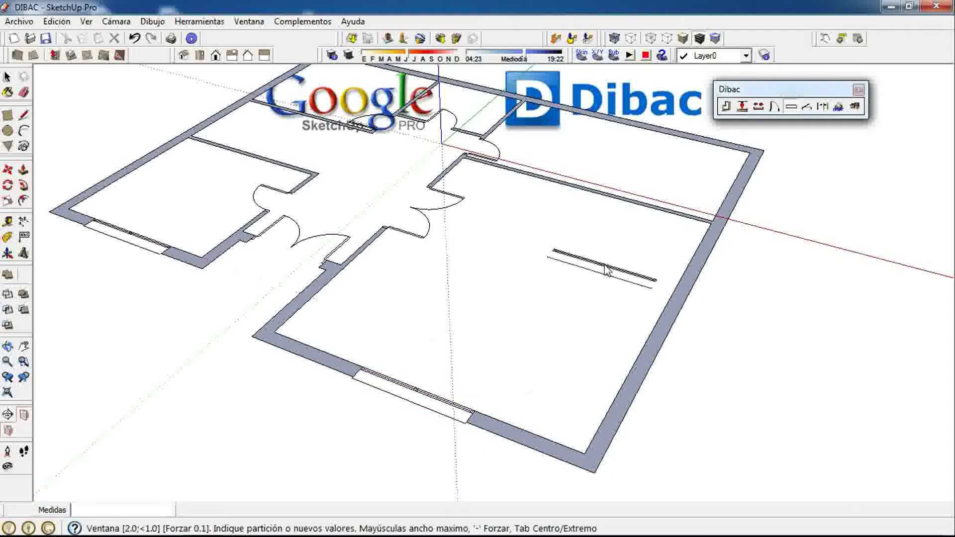
Step: Insert windows in the right and upper-left exterior walls
mouse_move(607, 271)
middle_down()
mouse_move(539, 388)
mouse_move(682, 319)
middle_up()
scroll(679, 319, up, 2)
scroll(674, 320, up, 1)
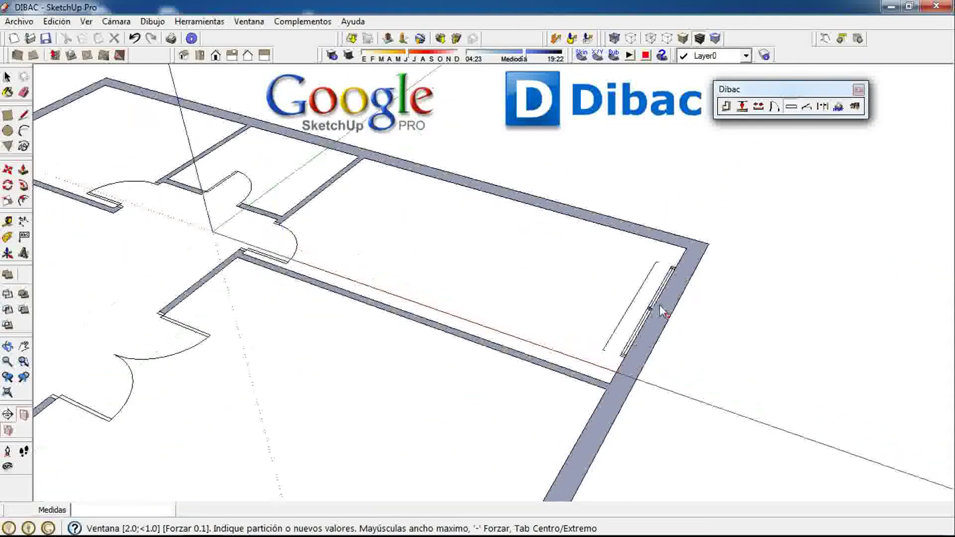
click(644, 324)
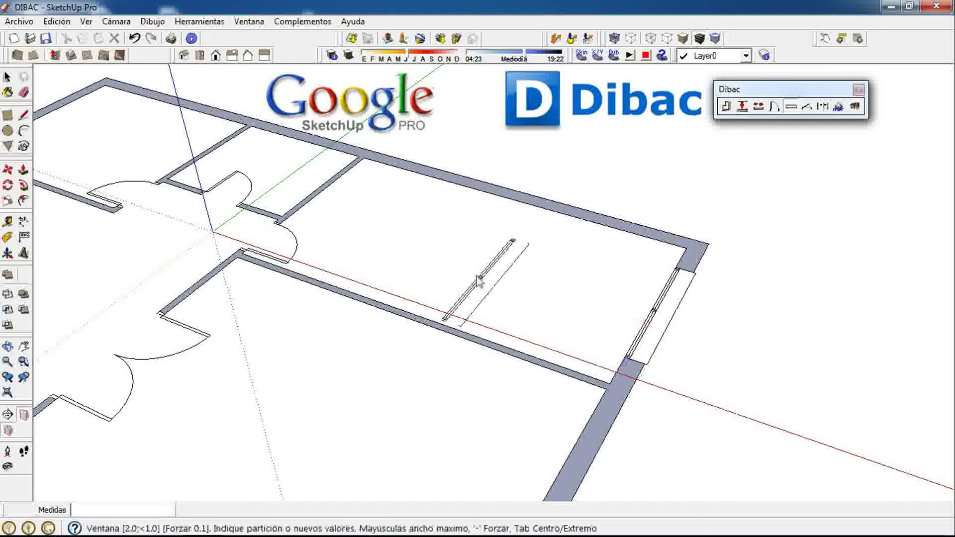
shift+middle_drag(480, 272, 599, 287)
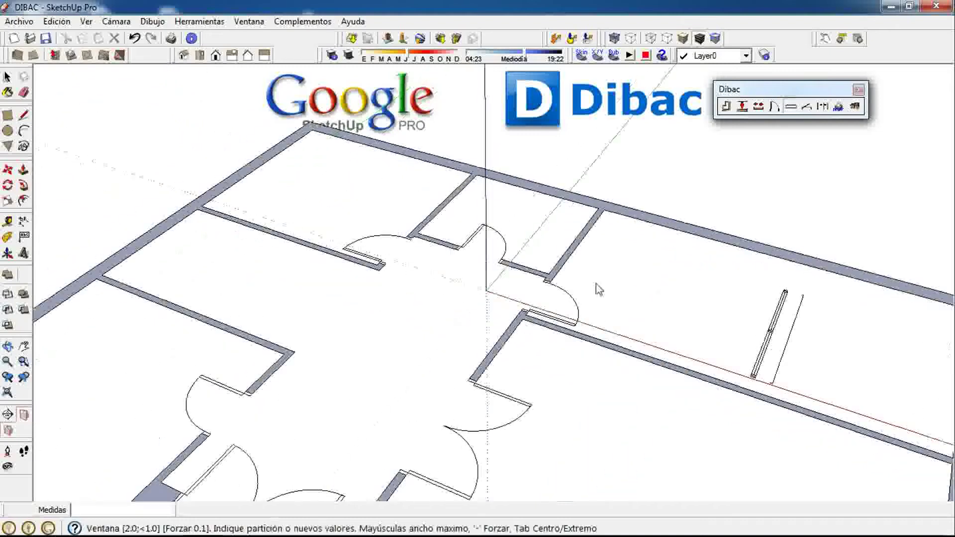
click(257, 174)
Step: Insert a 1.0-wide window in the upper exterior wall and finish window placement
shift+middle_drag(494, 213, 458, 307)
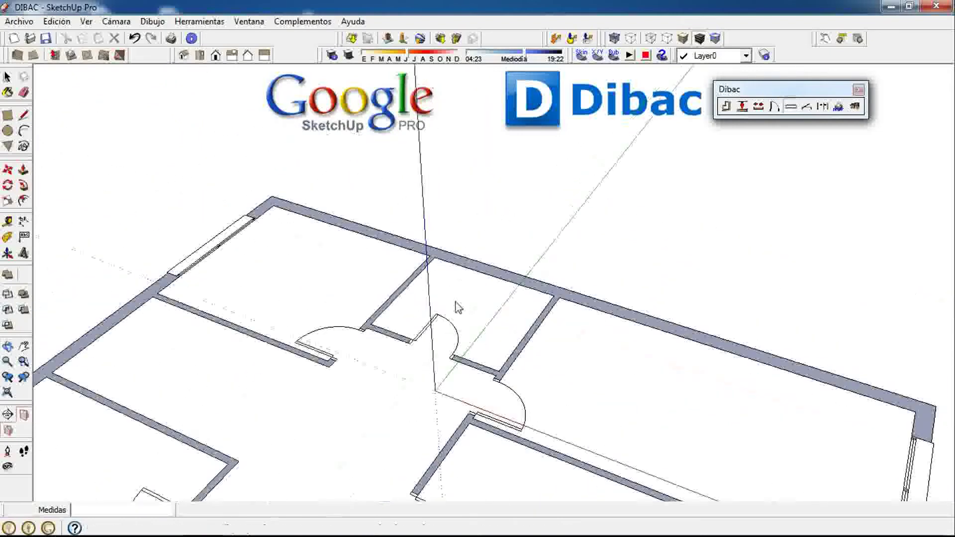
scroll(521, 247, up, 1)
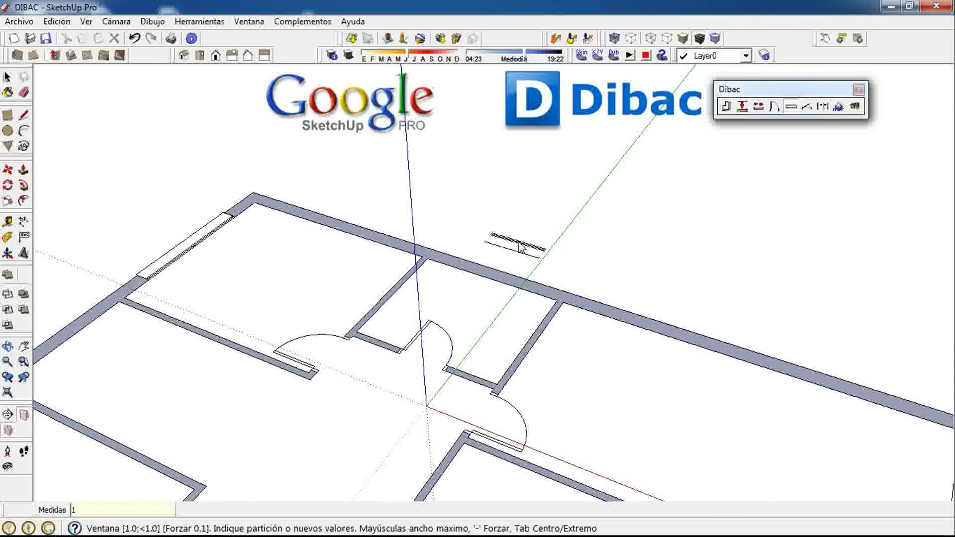
click(490, 275)
scroll(515, 256, down, 1)
scroll(515, 256, down, 2)
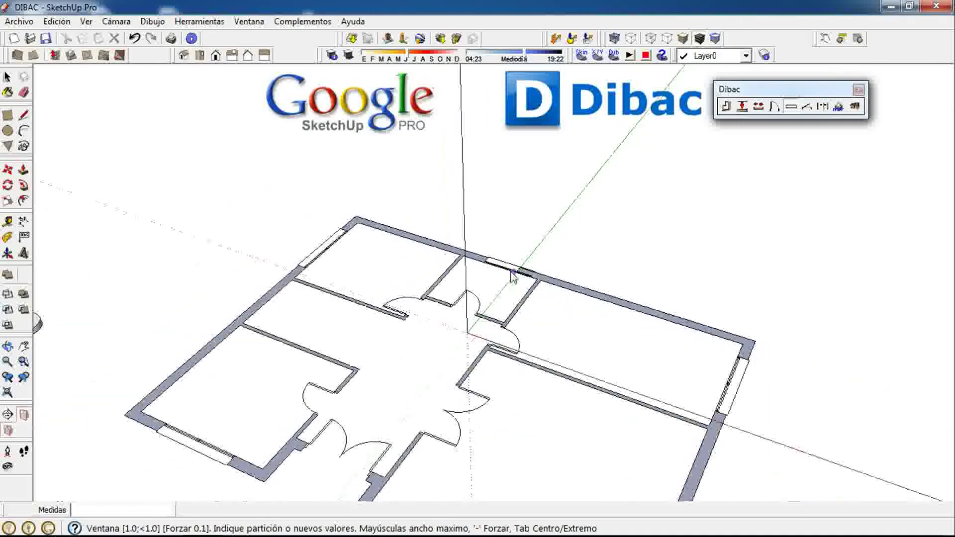
middle_drag(497, 276, 557, 281)
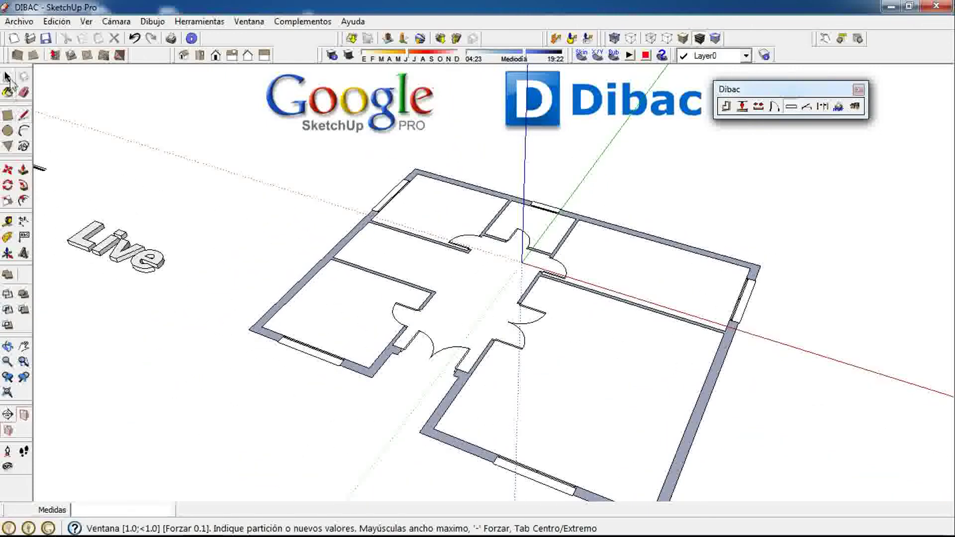
click(9, 78)
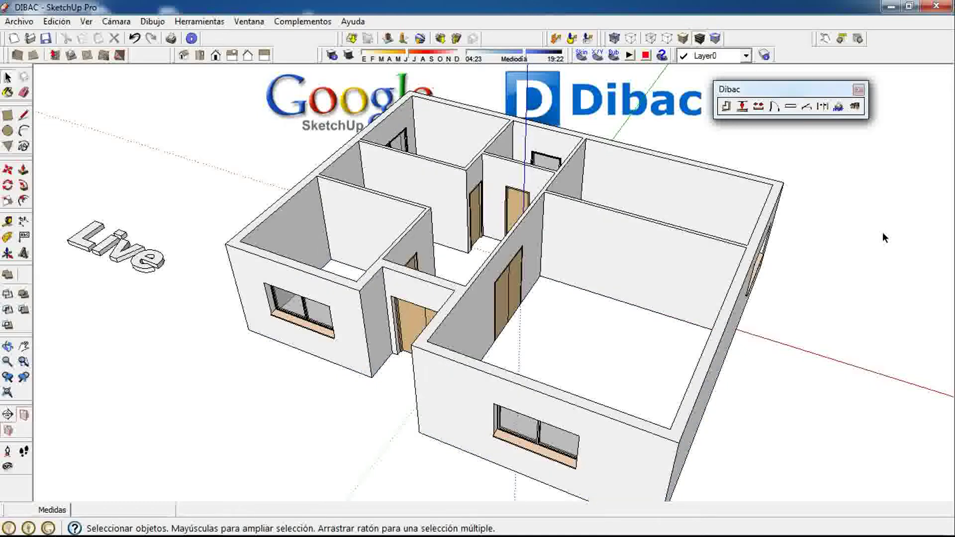
Step: Swing open the double door in the 3D model, then undo twice back to the flat plan
mouse_move(875, 230)
middle_down()
mouse_move(795, 275)
mouse_move(825, 209)
middle_up()
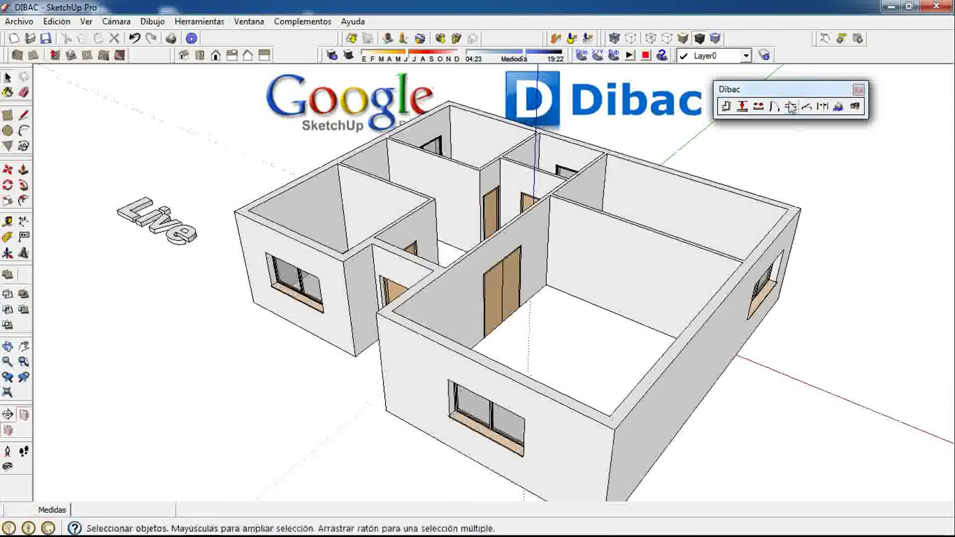
click(825, 43)
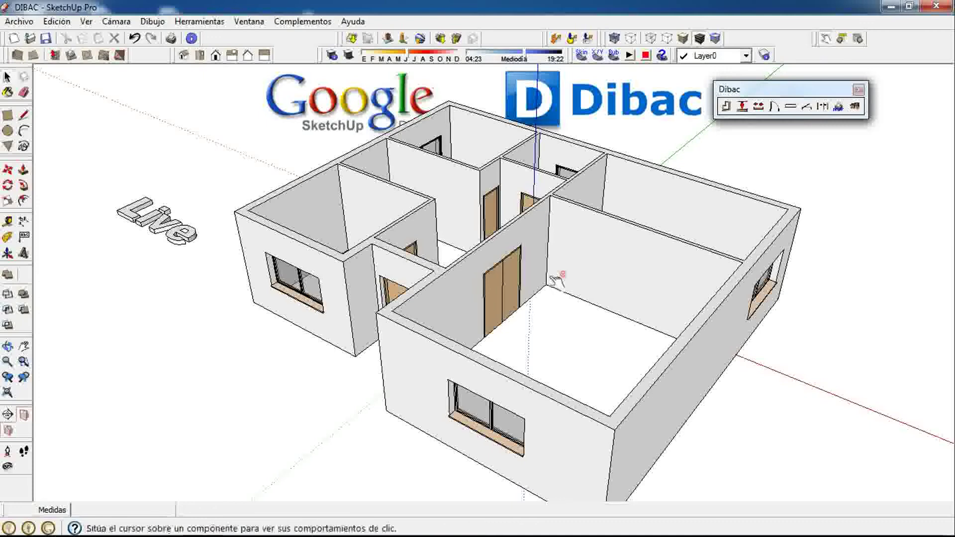
click(518, 294)
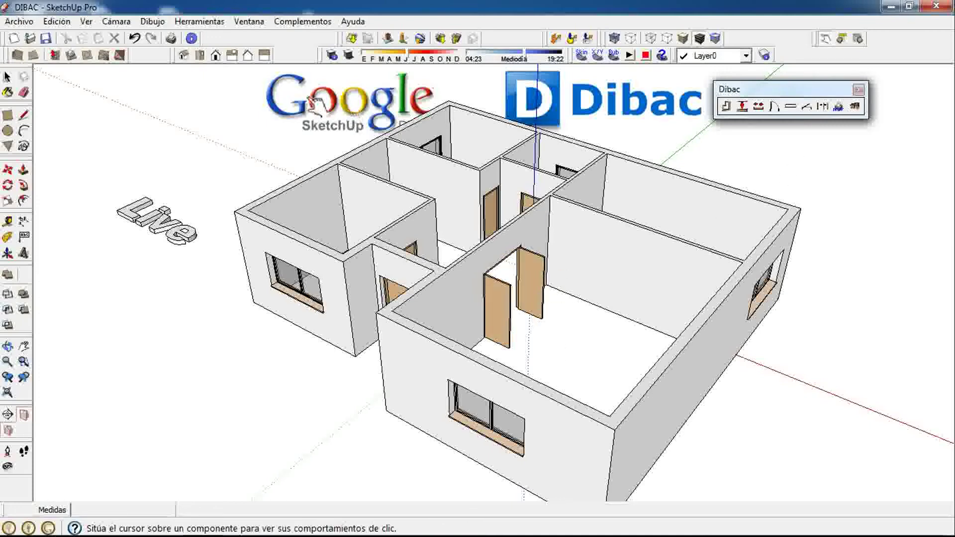
click(134, 38)
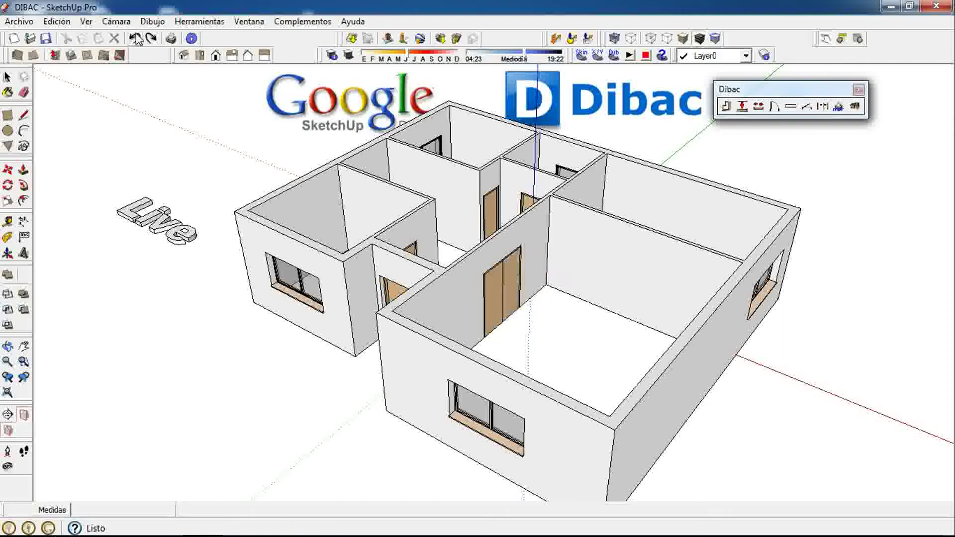
click(136, 39)
Step: Orbit and pan to view the flat floor plan squarely from above, centred
middle_drag(401, 304, 571, 421)
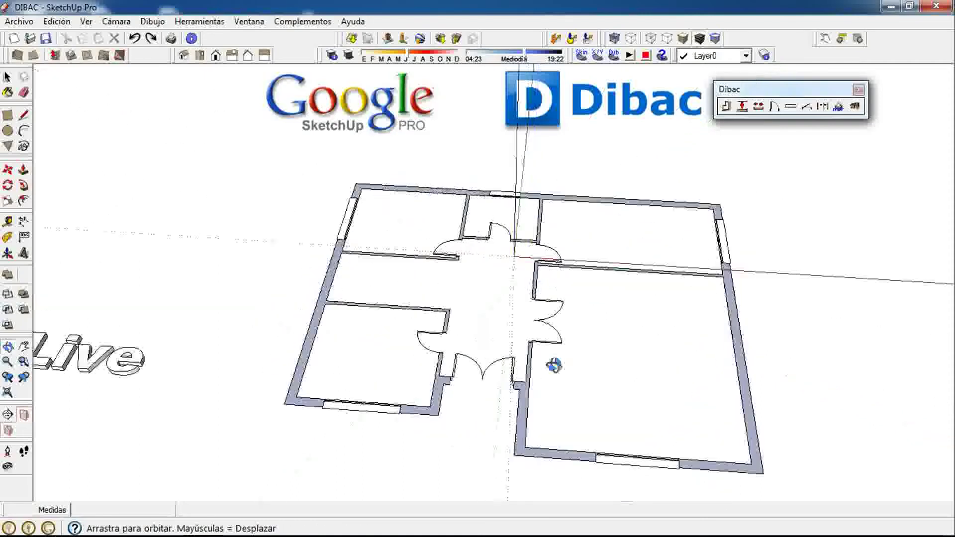
shift+middle_drag(532, 264, 523, 327)
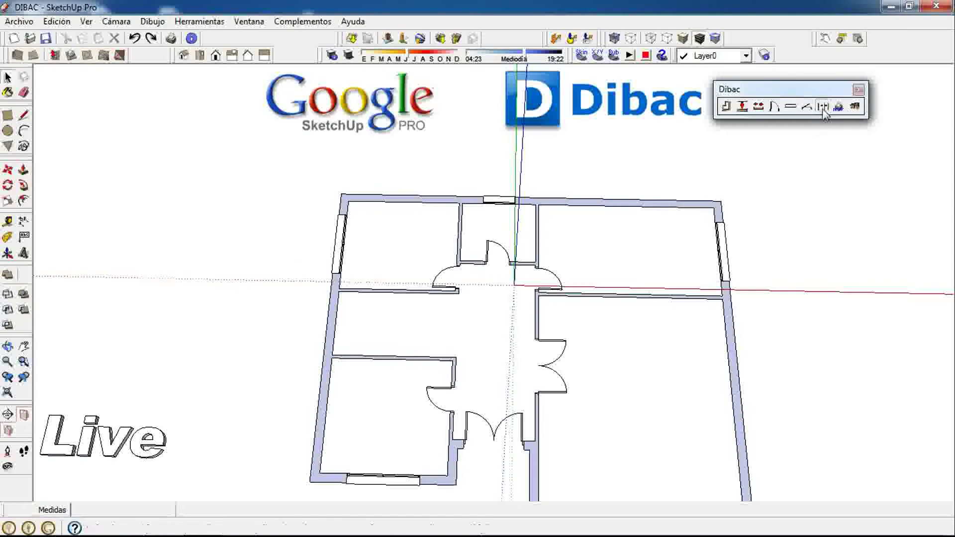
Step: Place a continuous dimension chain across the top rooms to the right wall
click(822, 108)
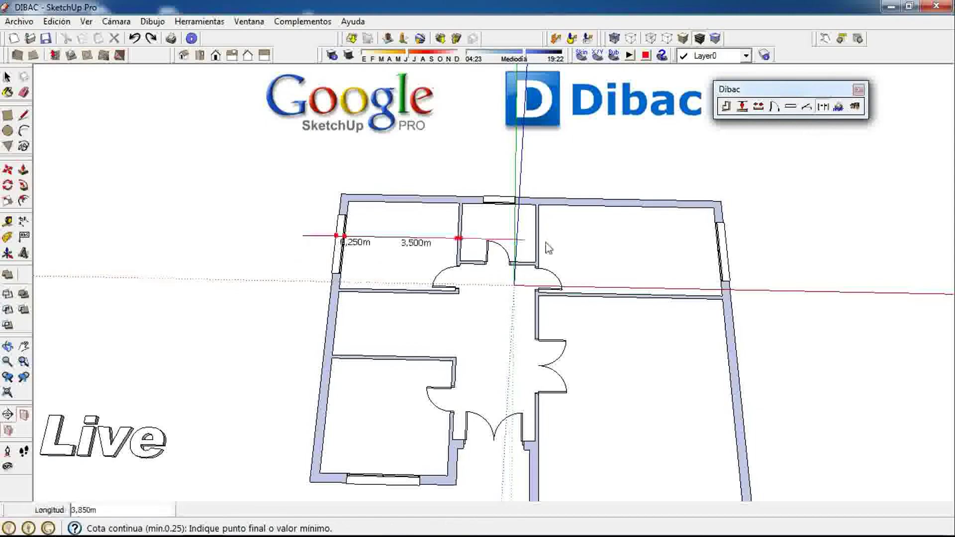
click(749, 249)
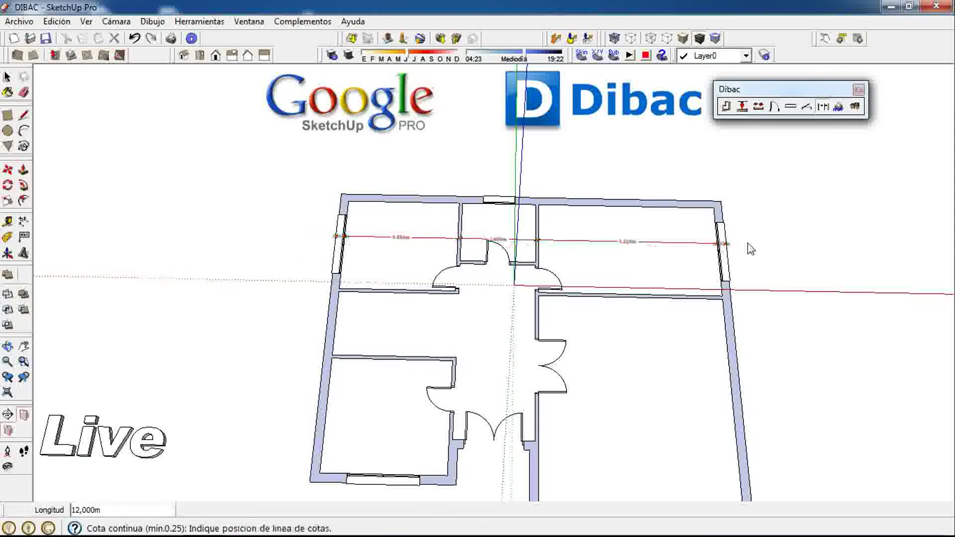
click(669, 232)
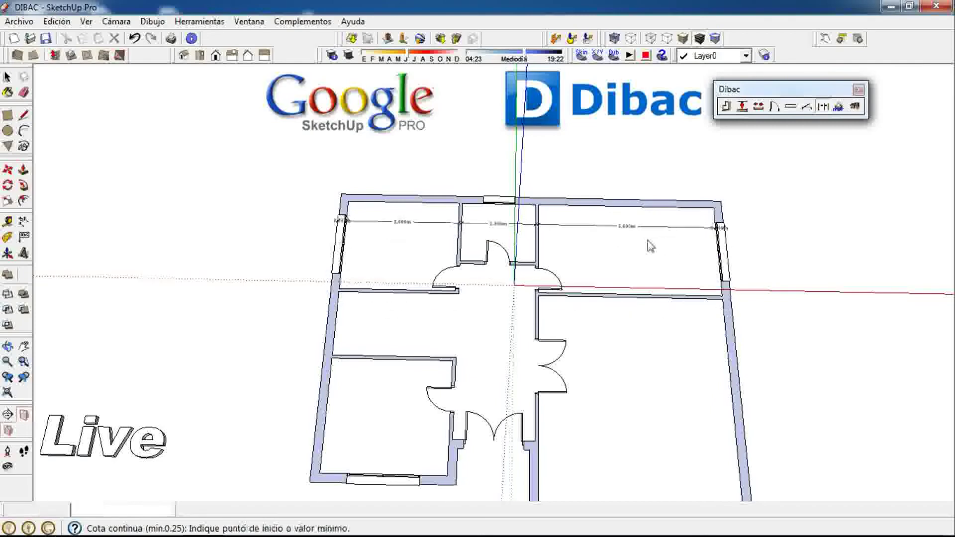
mouse_move(573, 356)
middle_down()
mouse_move(411, 320)
mouse_move(236, 399)
middle_up()
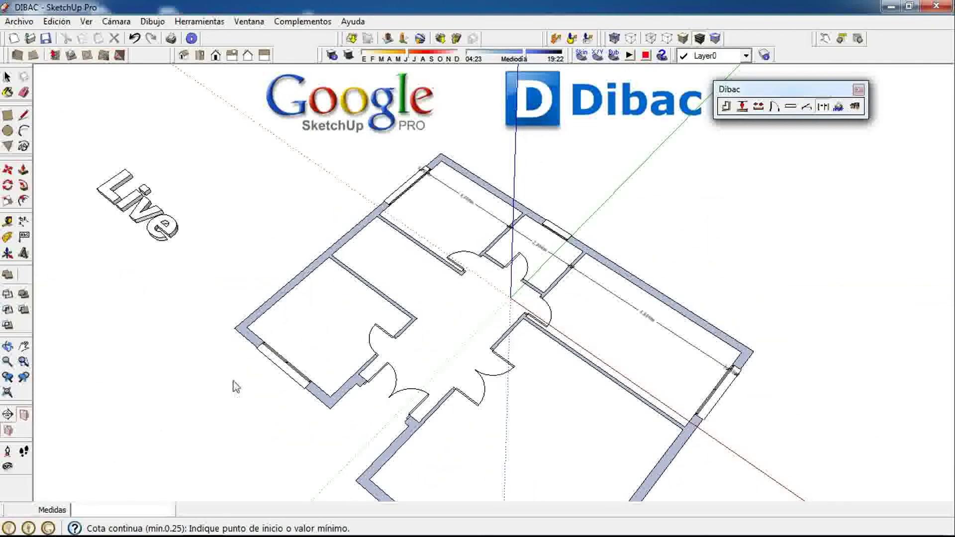
Step: Add dimension chains through the left rooms and from the bottom wall across the rooms
click(235, 380)
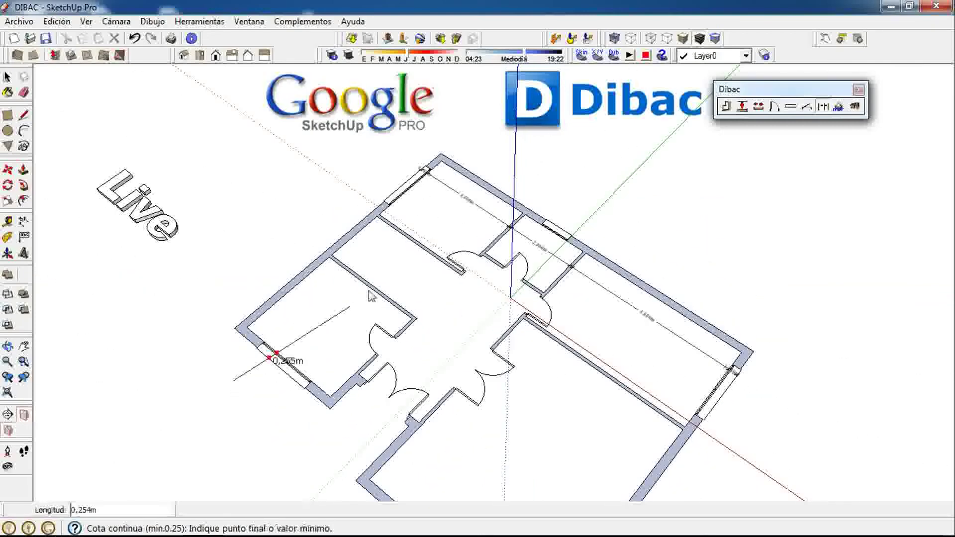
click(493, 163)
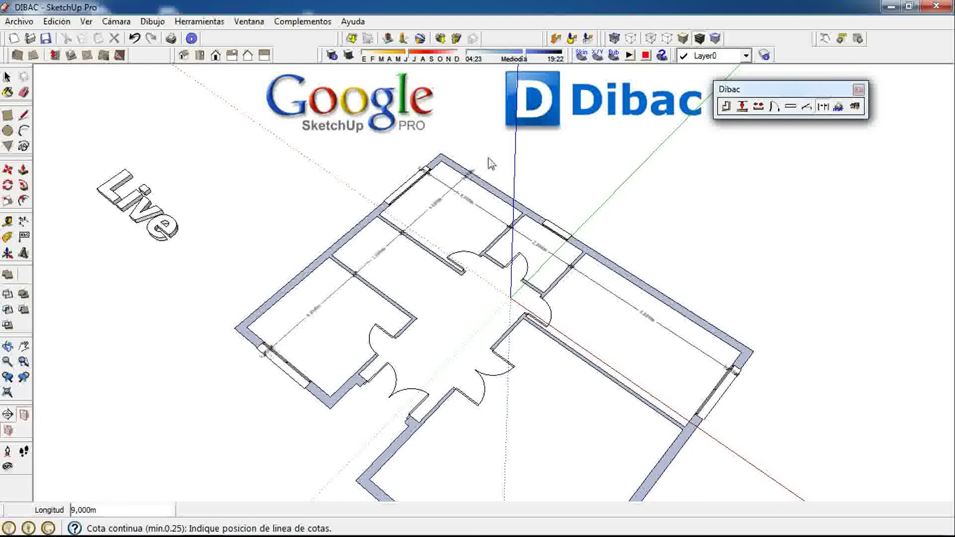
click(499, 169)
click(381, 403)
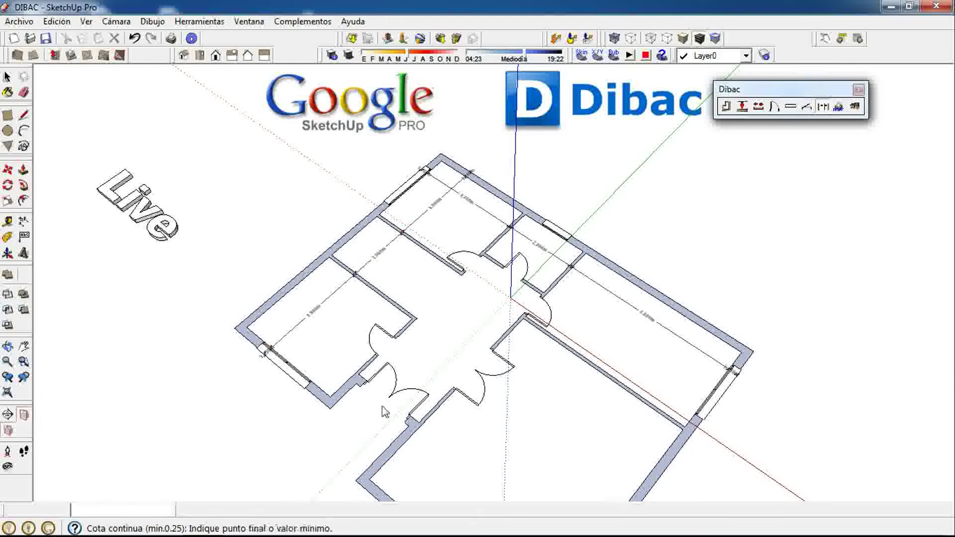
click(580, 215)
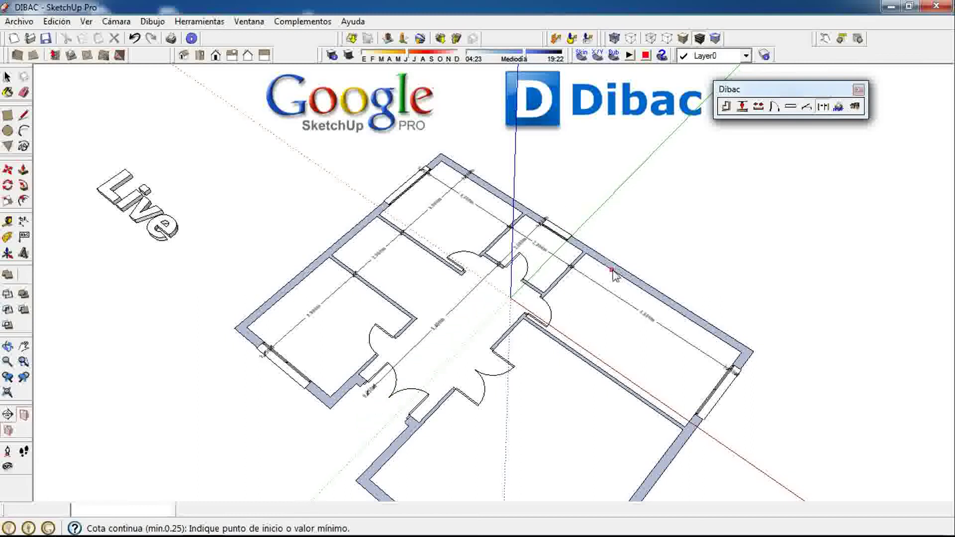
mouse_move(614, 271)
middle_down()
mouse_move(613, 309)
mouse_move(586, 241)
mouse_move(644, 214)
middle_up()
Step: Add dimension chains along the right rooms and horizontally across the middle rooms
click(644, 214)
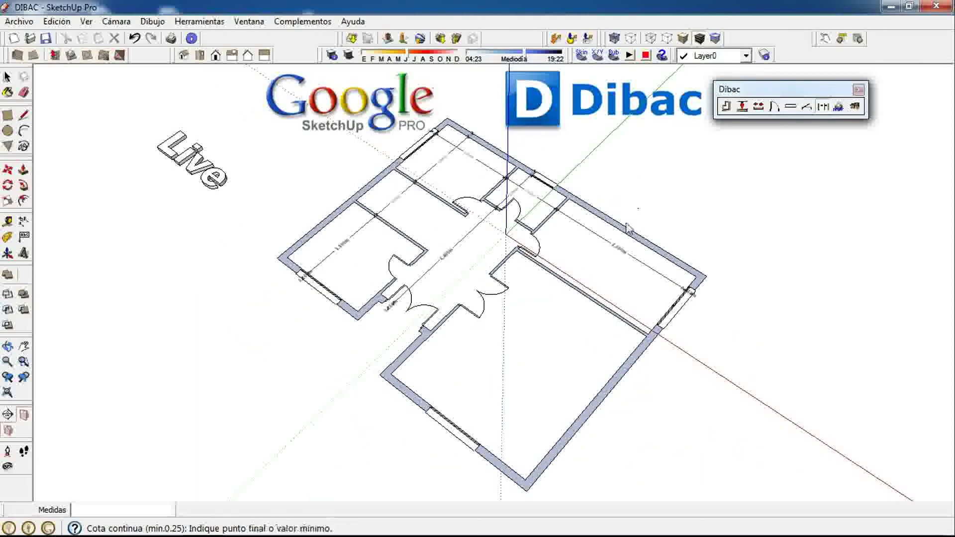
click(421, 440)
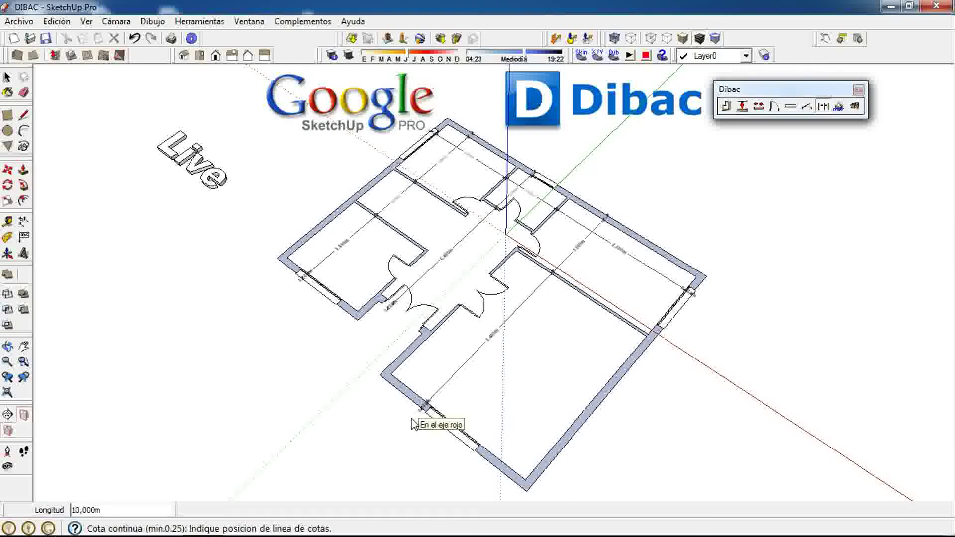
click(411, 424)
mouse_move(411, 420)
middle_down()
mouse_move(567, 420)
mouse_move(356, 358)
middle_up()
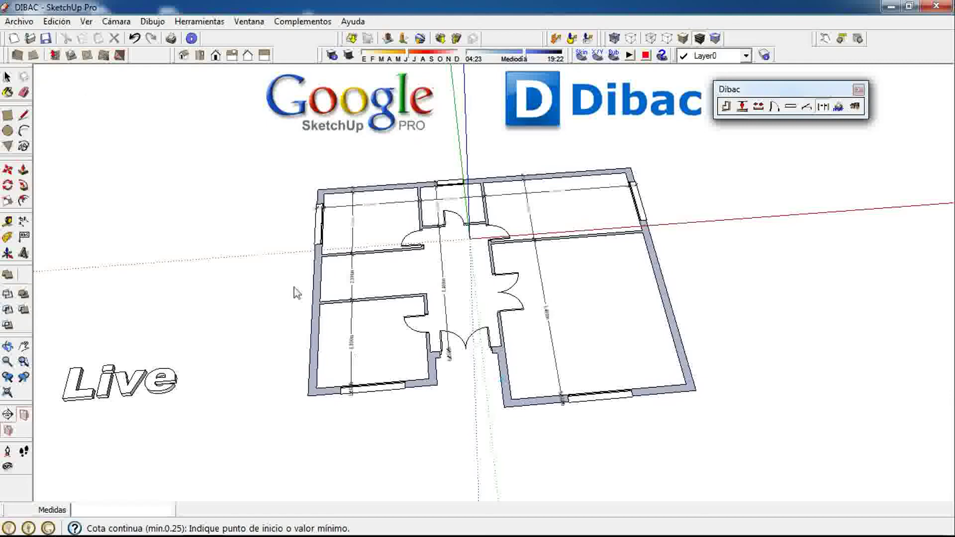
click(314, 284)
click(653, 258)
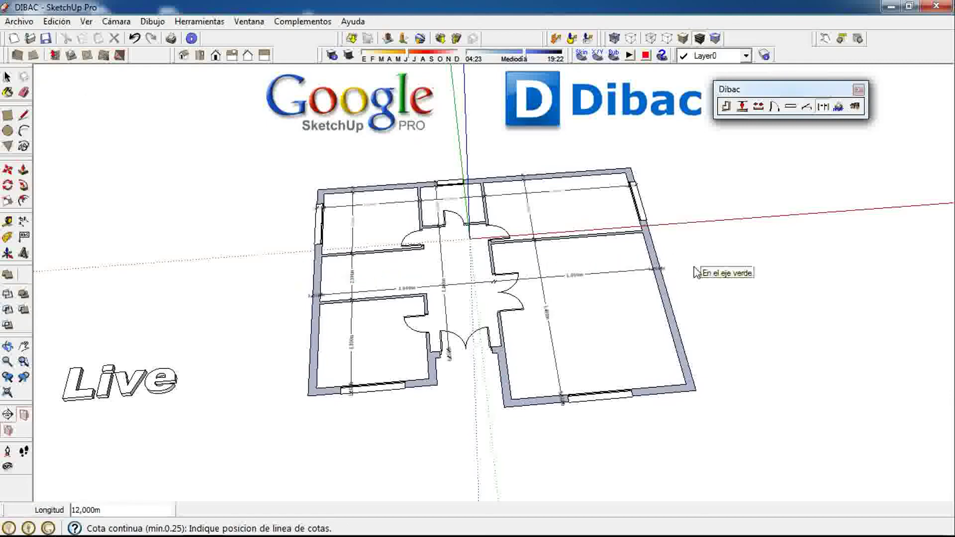
click(692, 261)
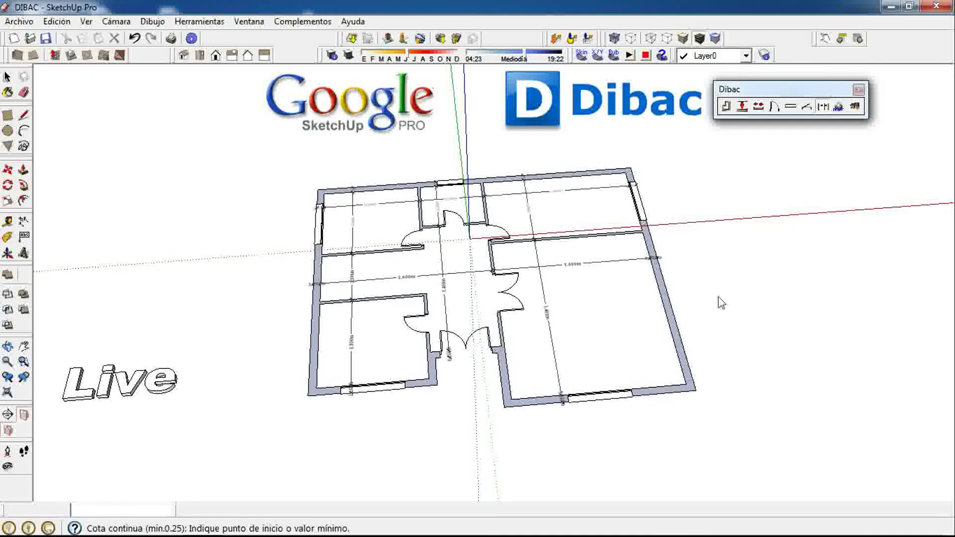
mouse_move(720, 302)
middle_down()
mouse_move(543, 320)
mouse_move(603, 299)
mouse_move(612, 201)
middle_up()
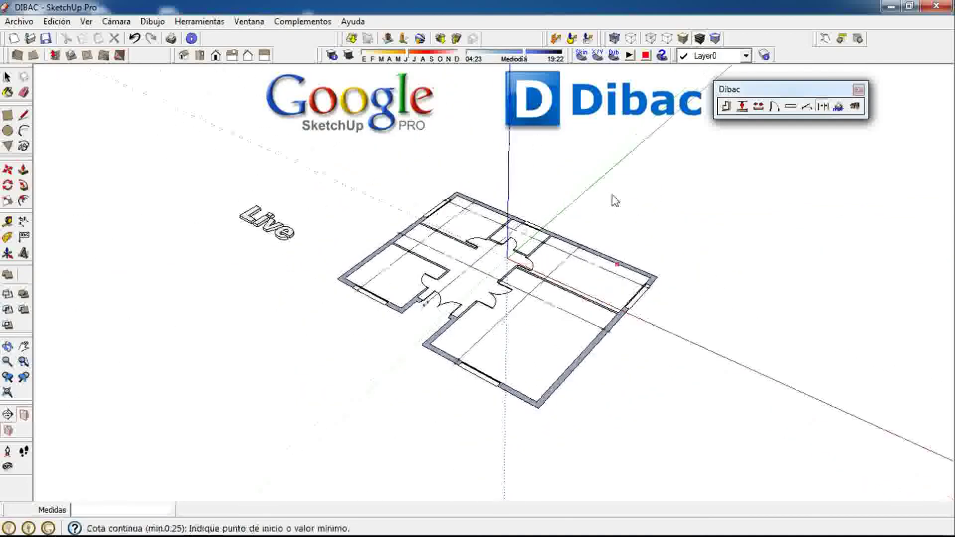
Step: Select all dimensions in Model Info > Dimensions and update them to the larger blue style
click(251, 27)
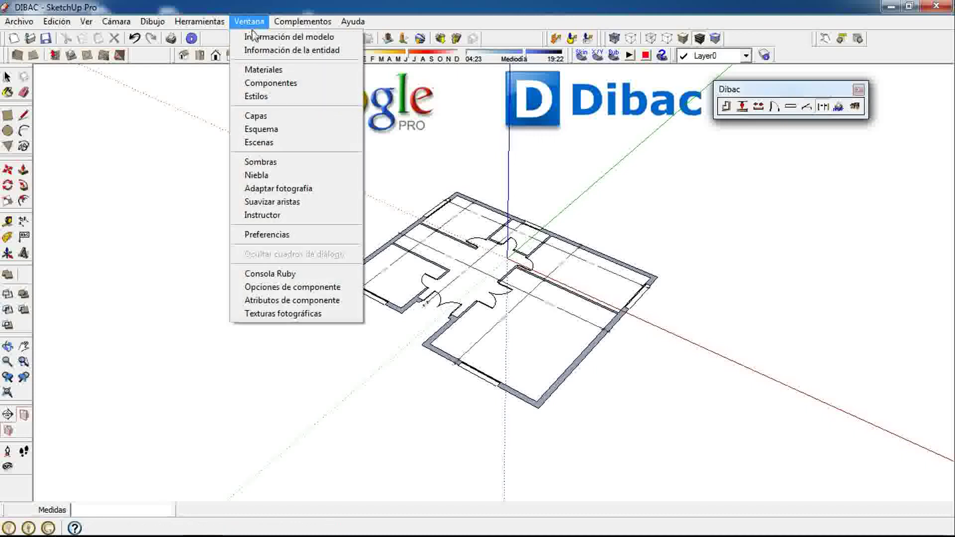
click(310, 38)
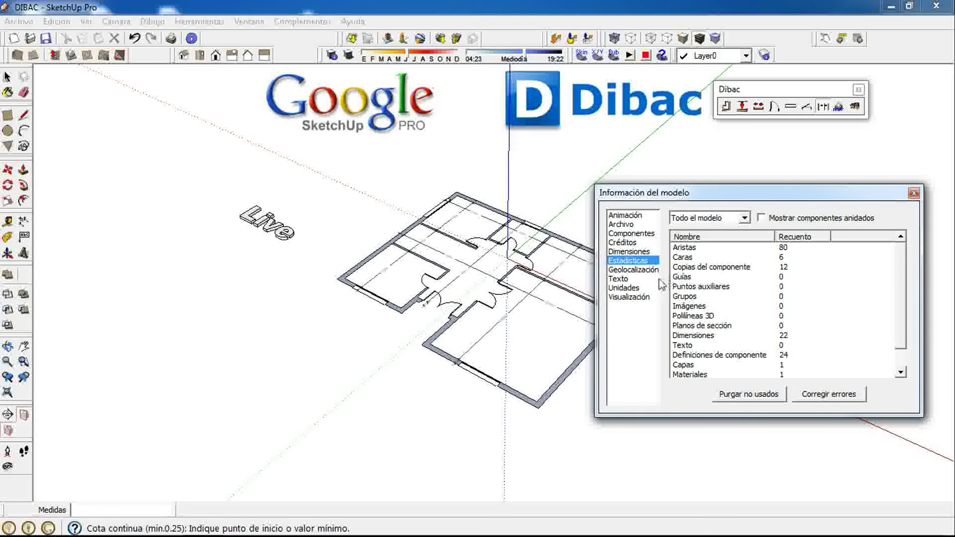
click(624, 288)
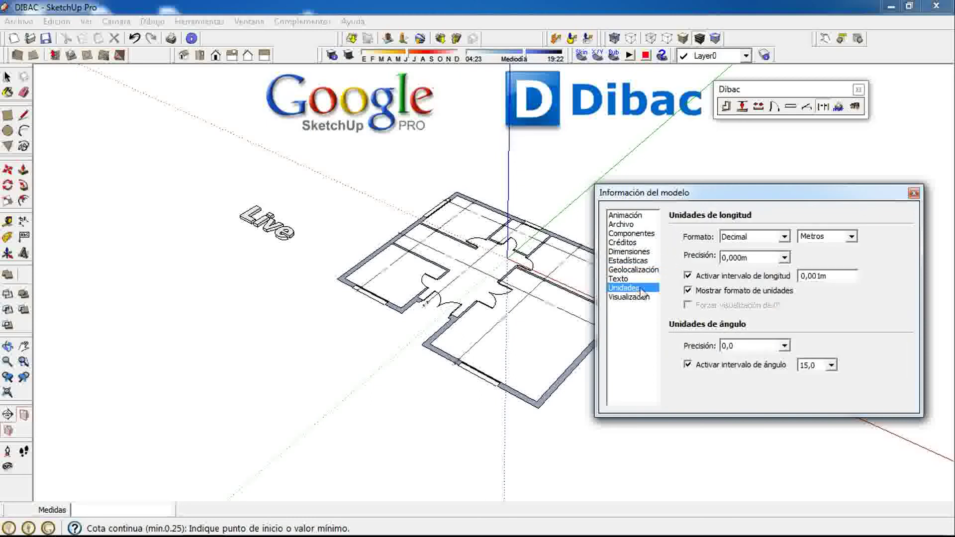
click(639, 252)
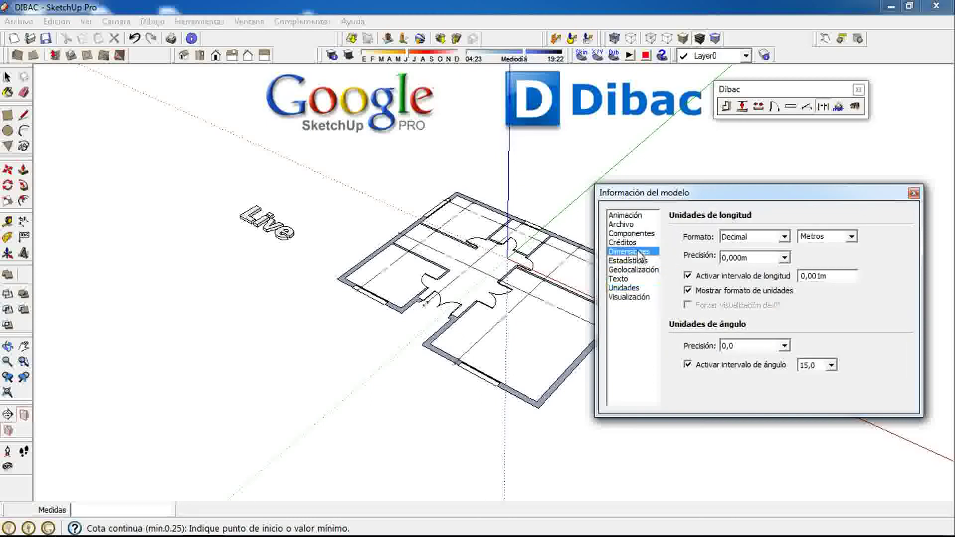
click(754, 352)
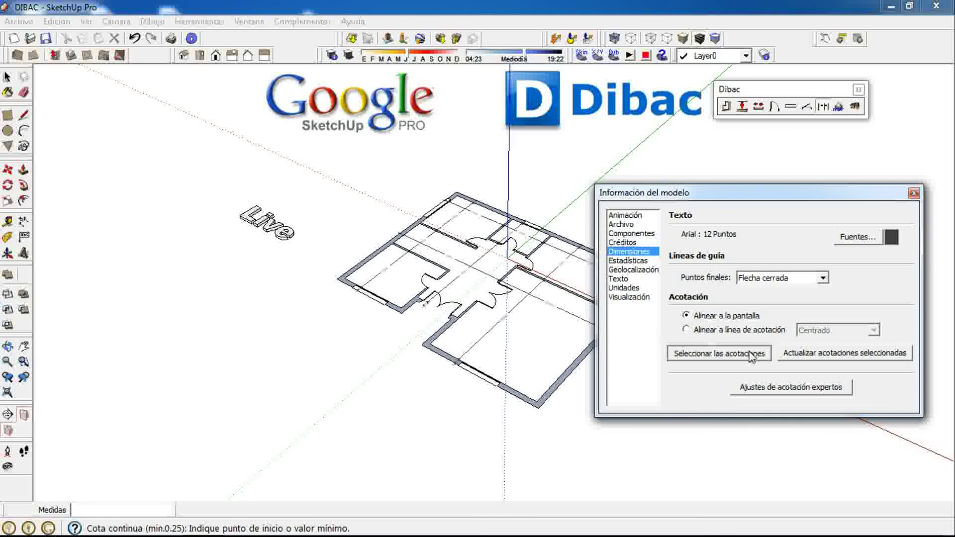
click(811, 356)
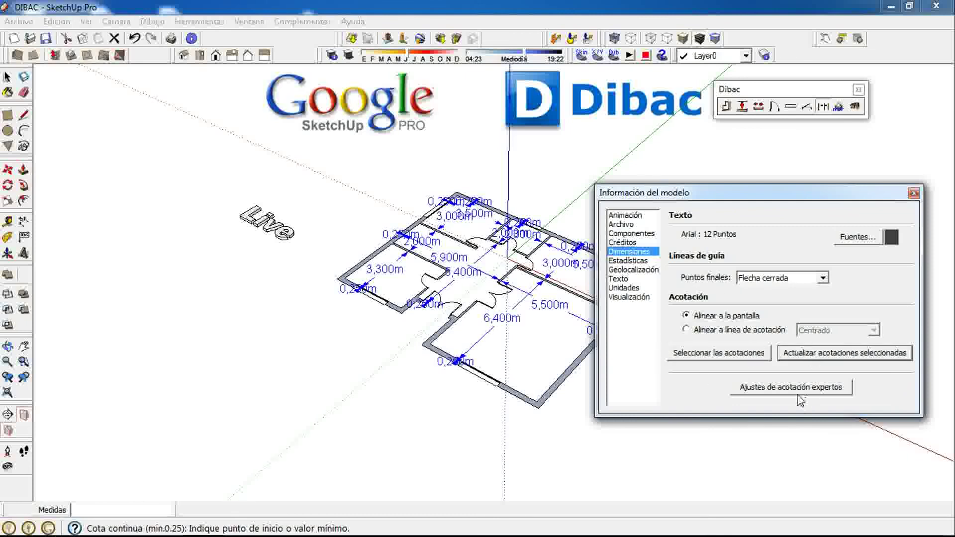
Step: Close Model Info and raise the dimensioned plan into 3D walls, doors and windows with Dibac
click(914, 196)
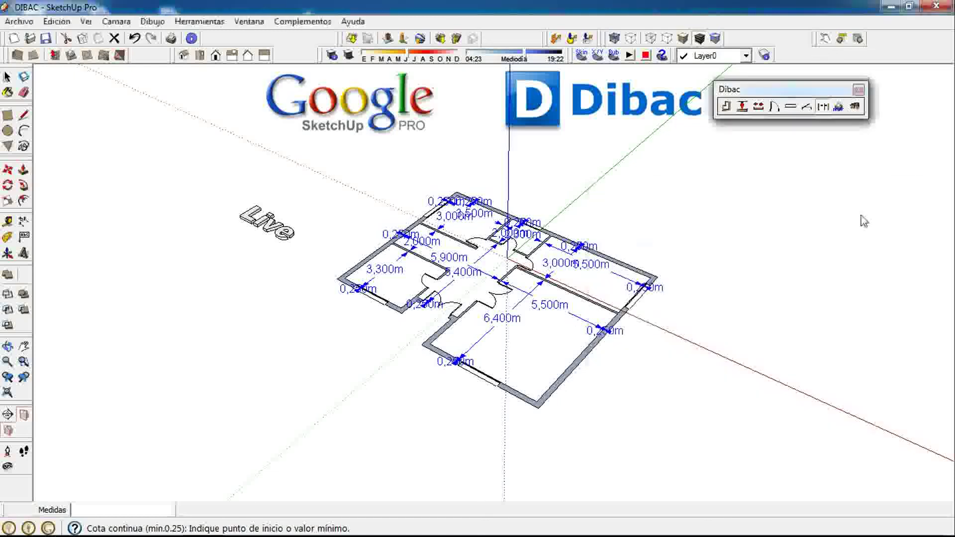
scroll(425, 316, up, 3)
mouse_move(425, 316)
middle_down()
mouse_move(539, 369)
mouse_move(438, 298)
mouse_move(480, 362)
mouse_move(550, 330)
mouse_move(538, 390)
mouse_move(518, 335)
mouse_move(424, 292)
mouse_move(765, 224)
middle_up()
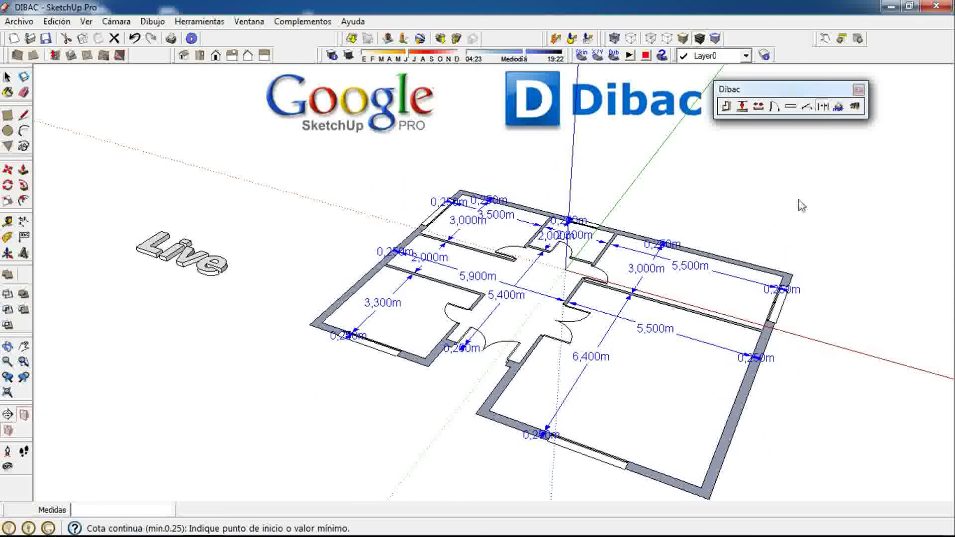
click(855, 113)
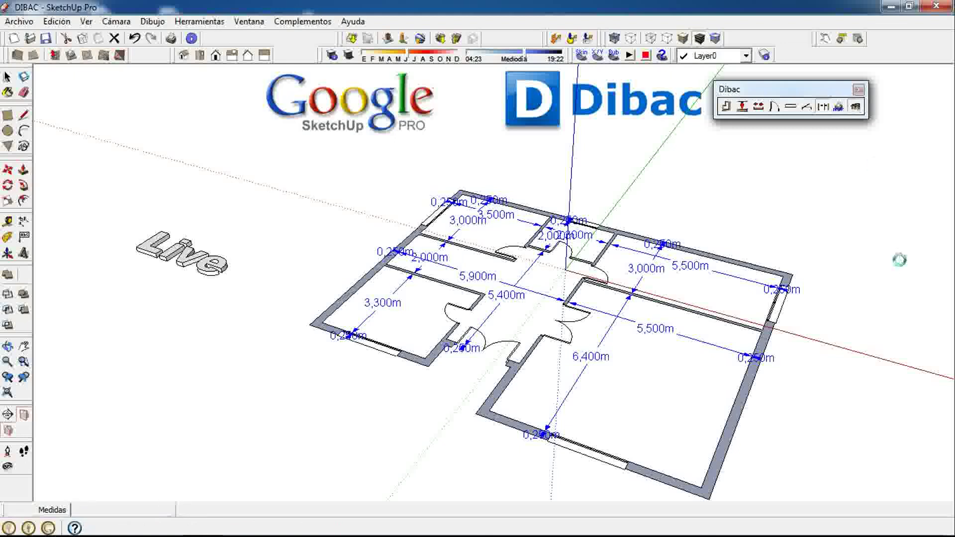